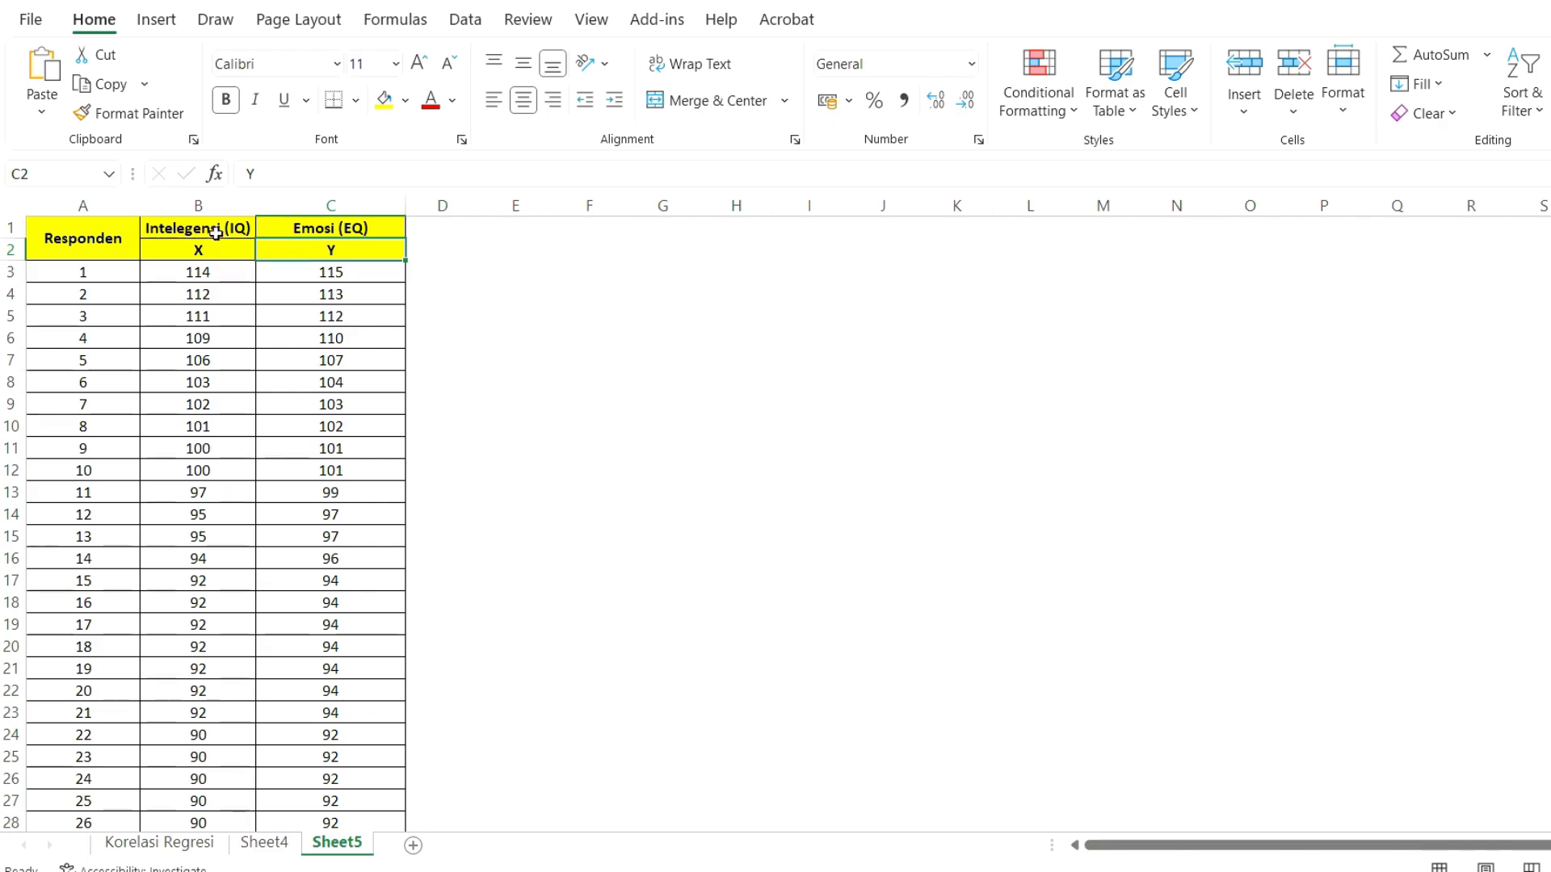
Copy the Intelegensi and Emosi values in B3:C94 of Sheet5 and paste them into SPSS starting at the first data cell
click(203, 234)
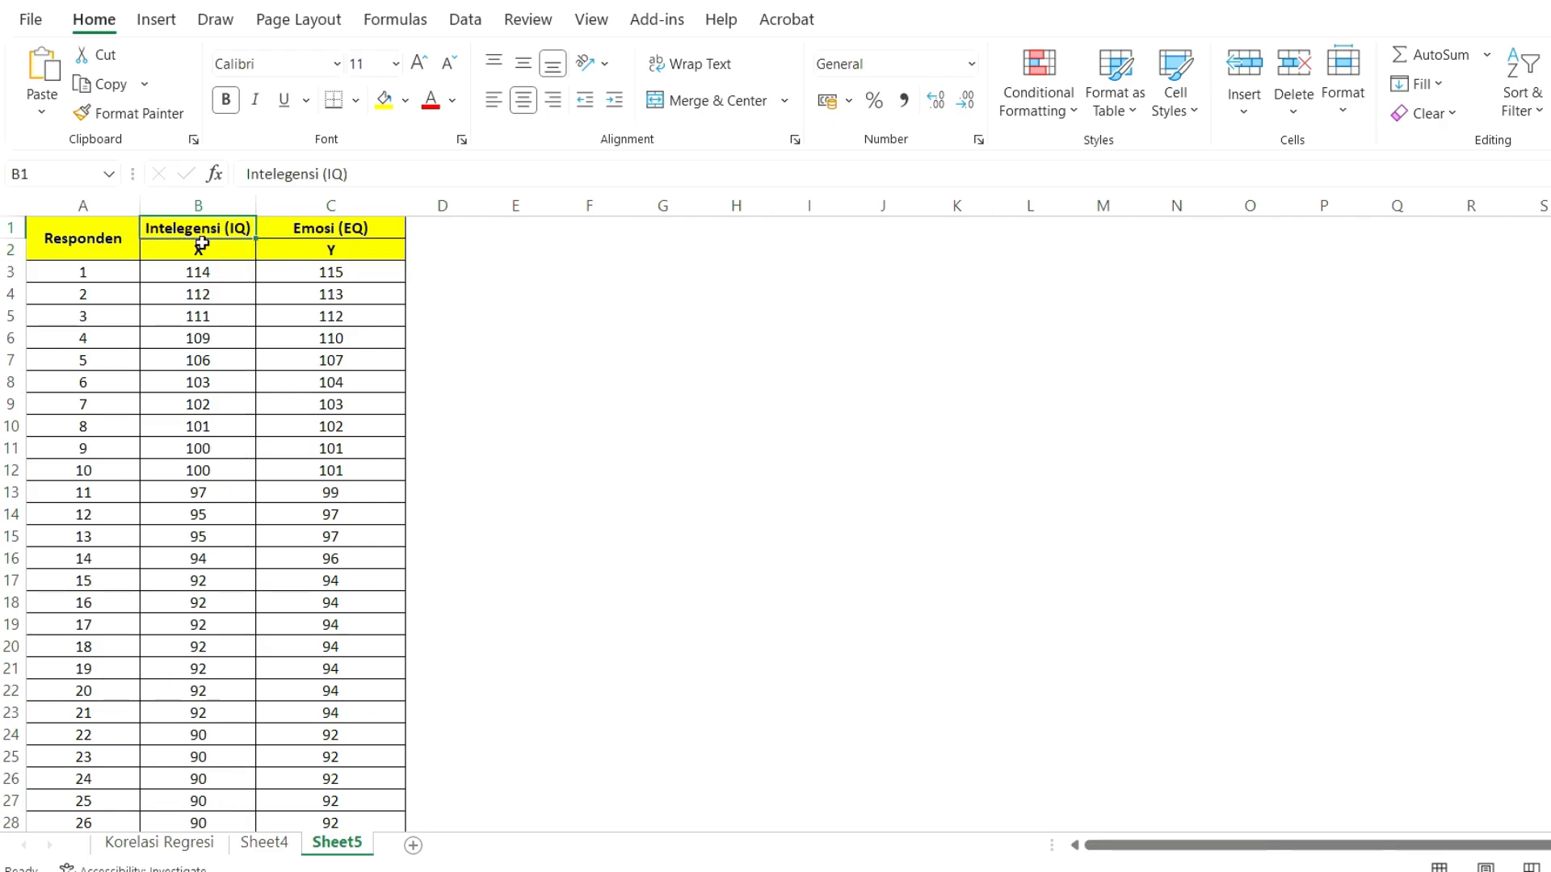
click(185, 265)
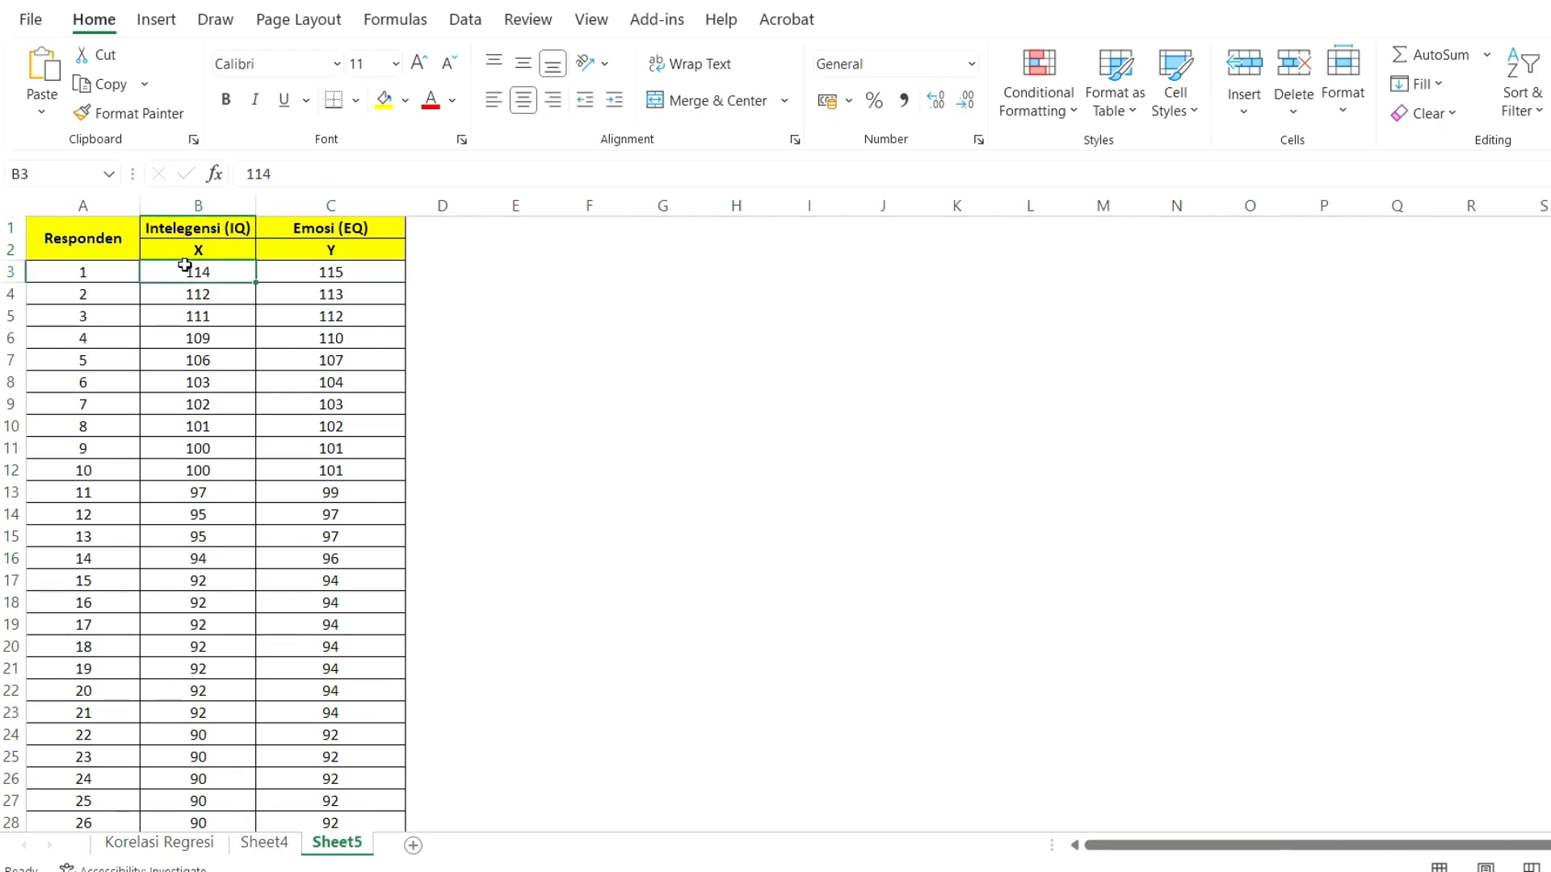
drag(185, 265, 375, 759)
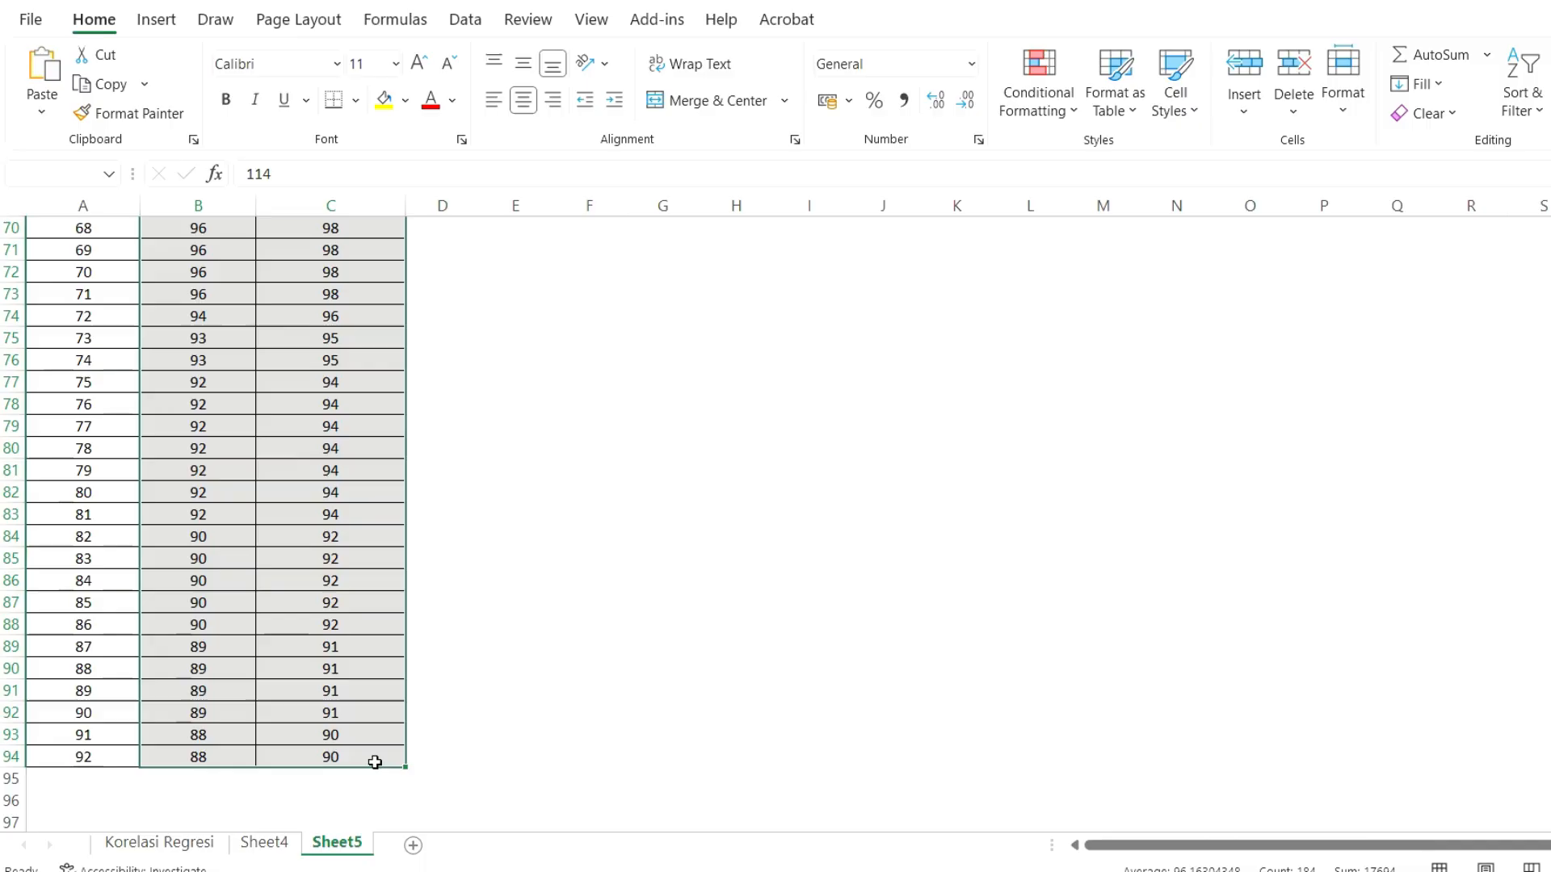
key(ctrl+c)
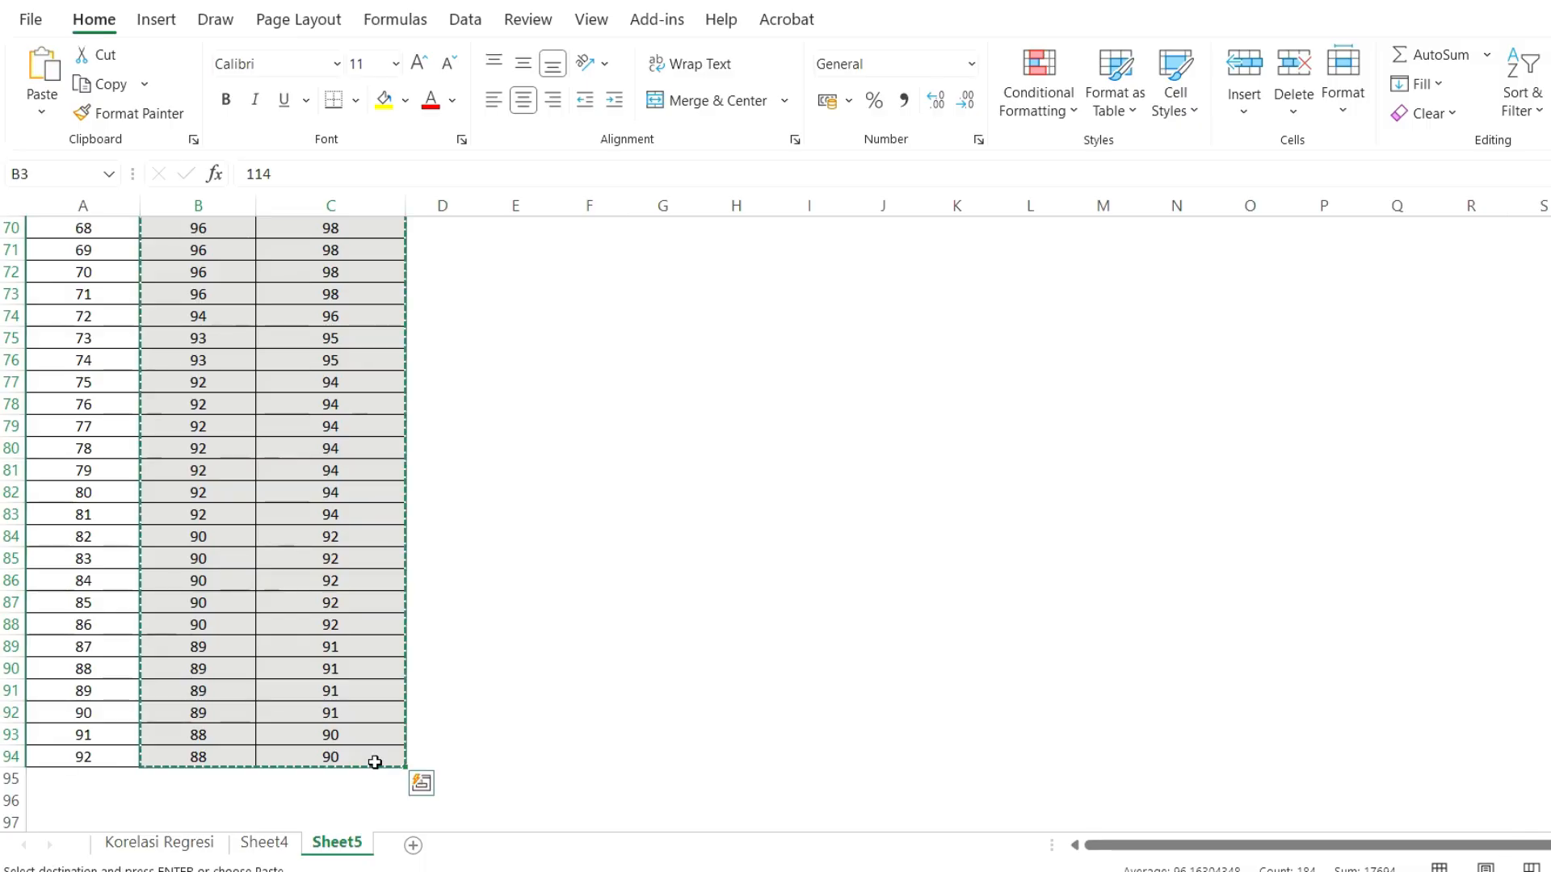
click(1257, 871)
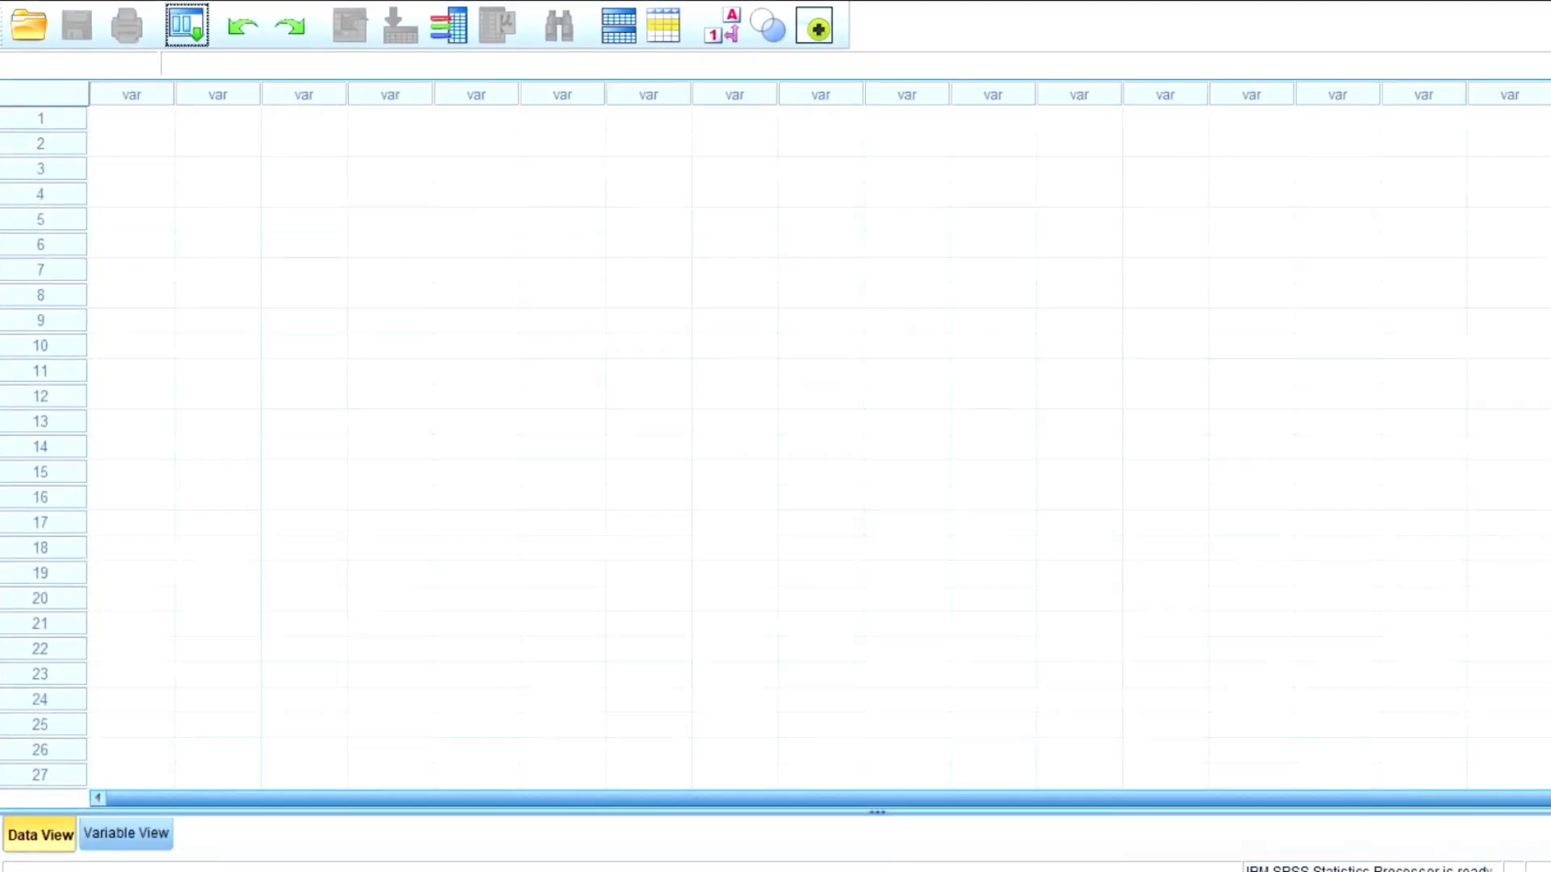
click(145, 129)
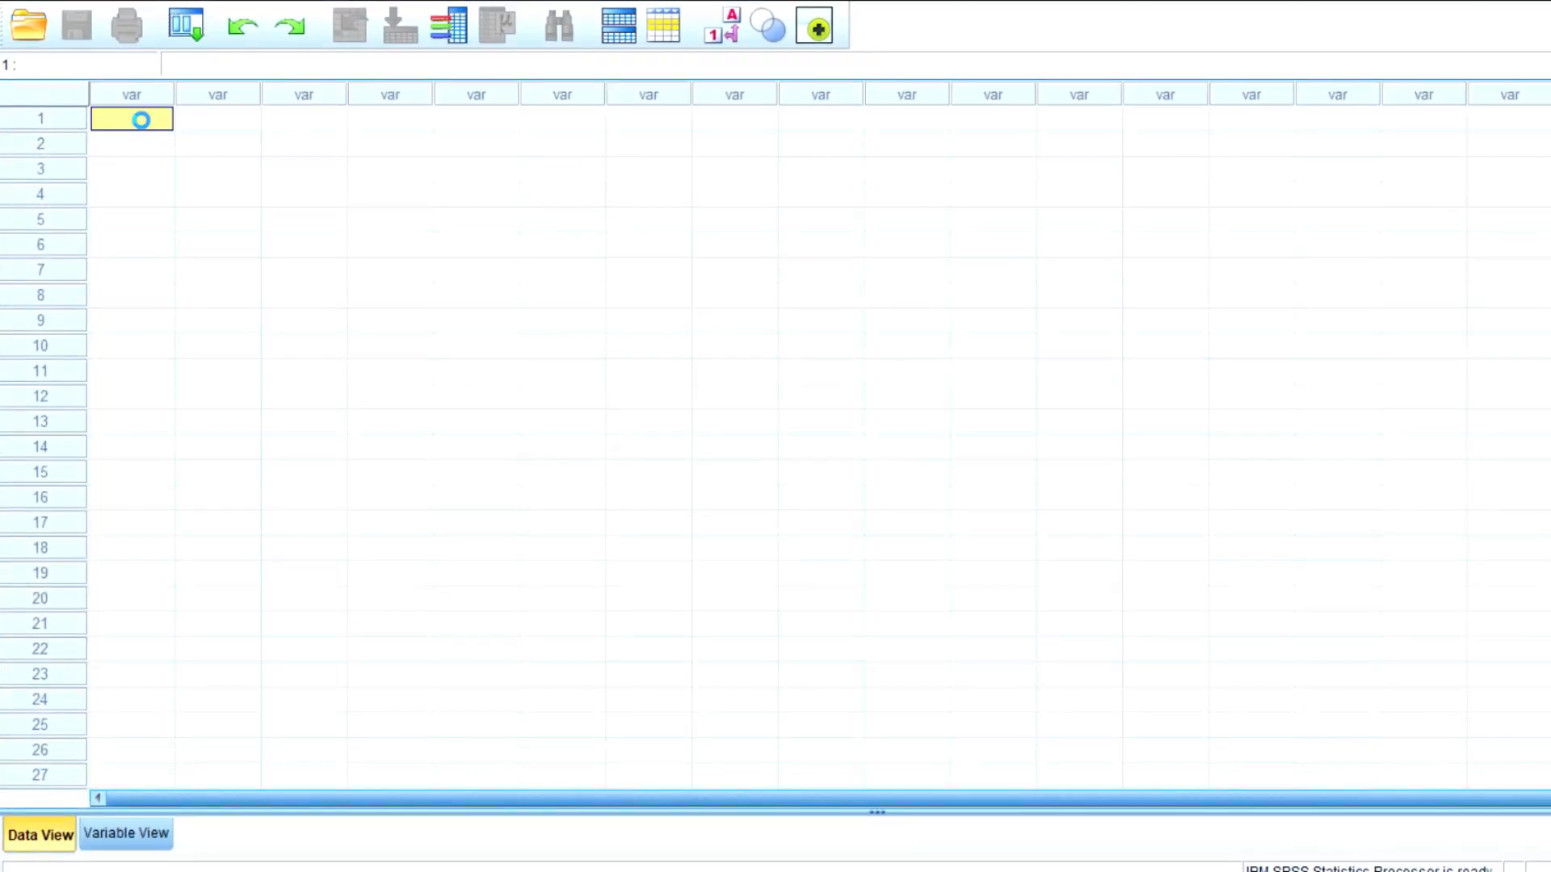
key(ctrl+v)
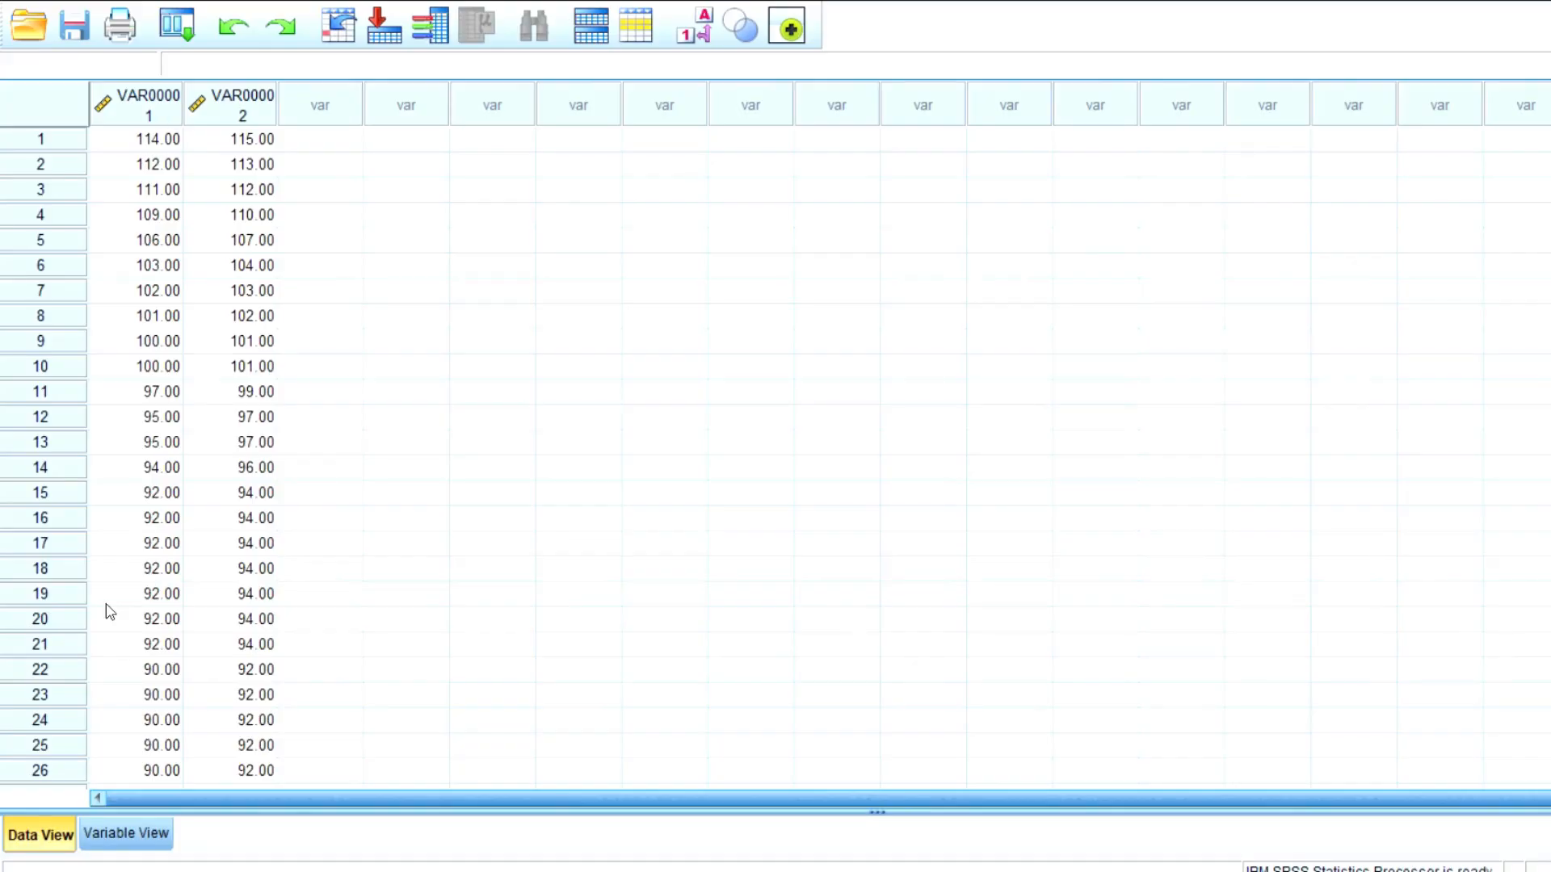
Rename the two pasted variables as X and Y in the variable definitions
click(115, 840)
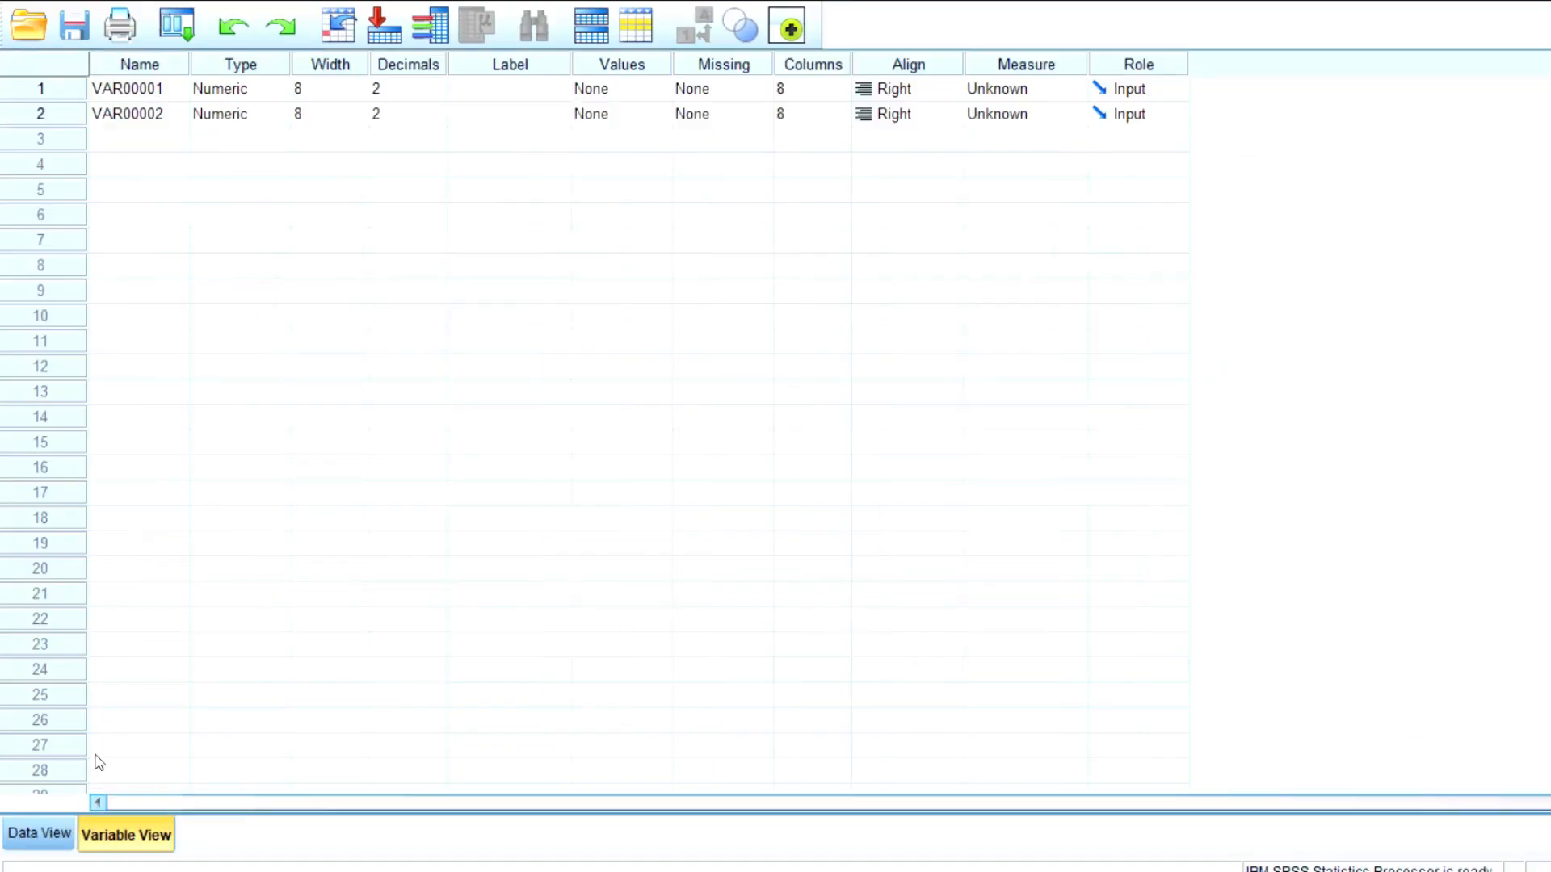
click(145, 112)
text(Y)
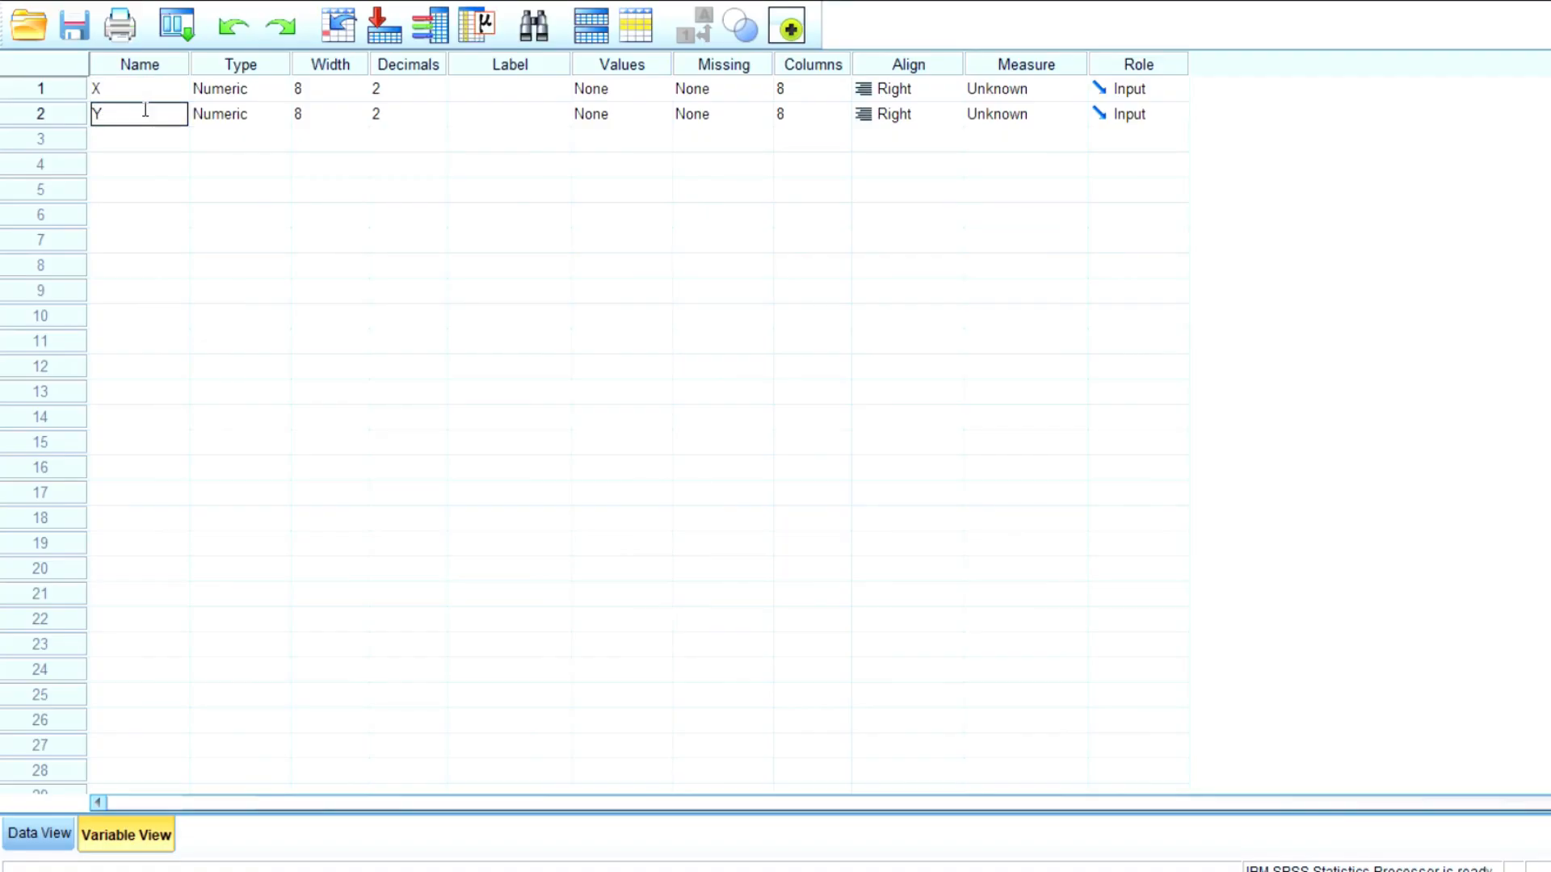
Set the number of decimals to 0 for both variables X and Y
click(415, 90)
click(440, 94)
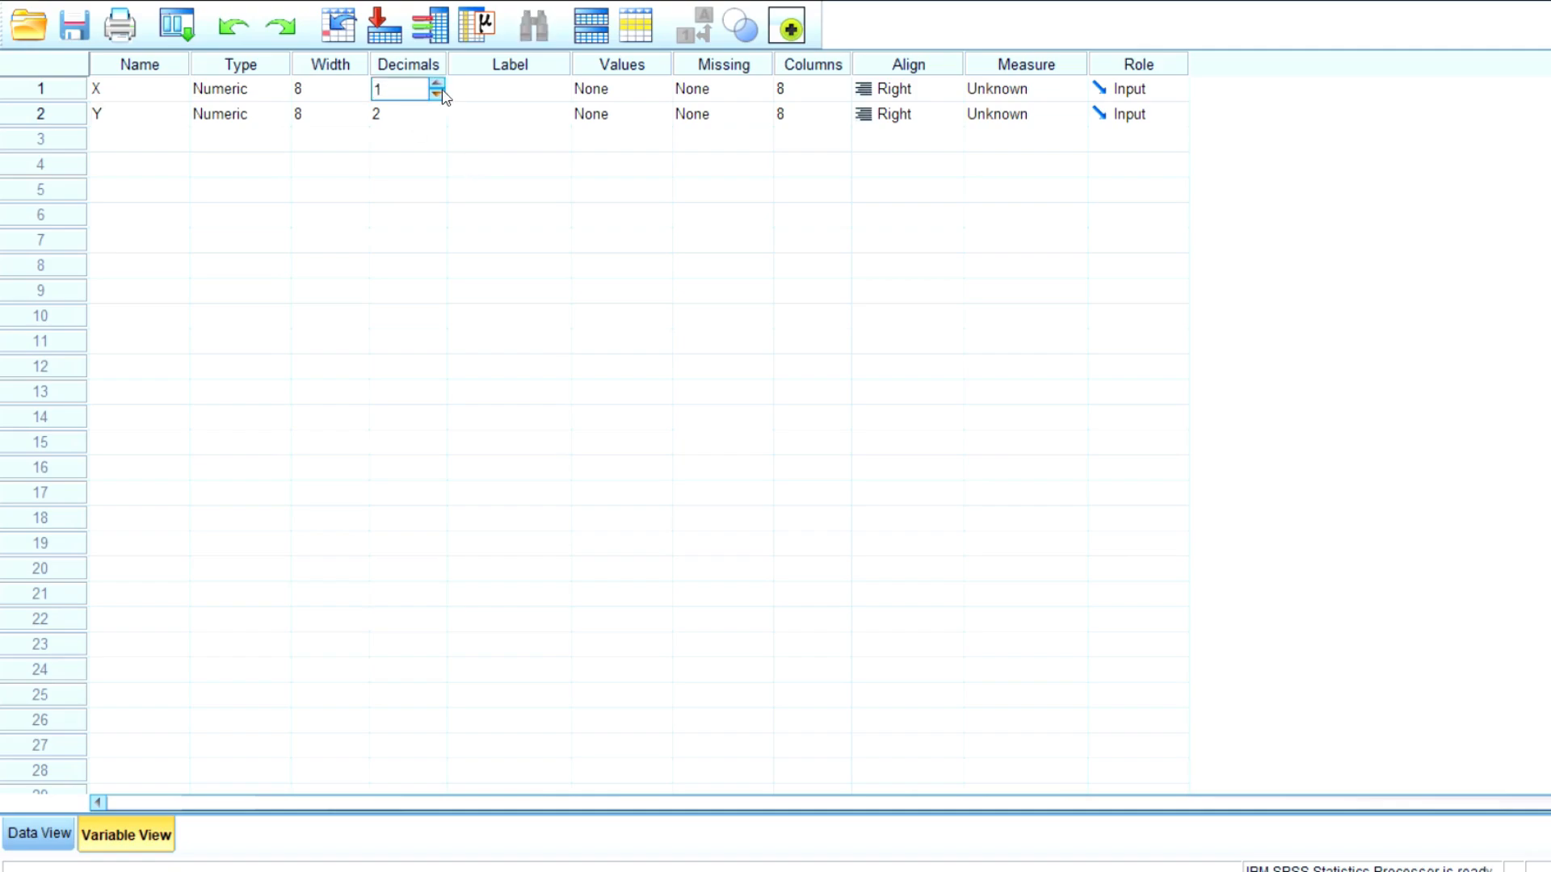
click(440, 93)
click(433, 114)
click(436, 121)
click(437, 121)
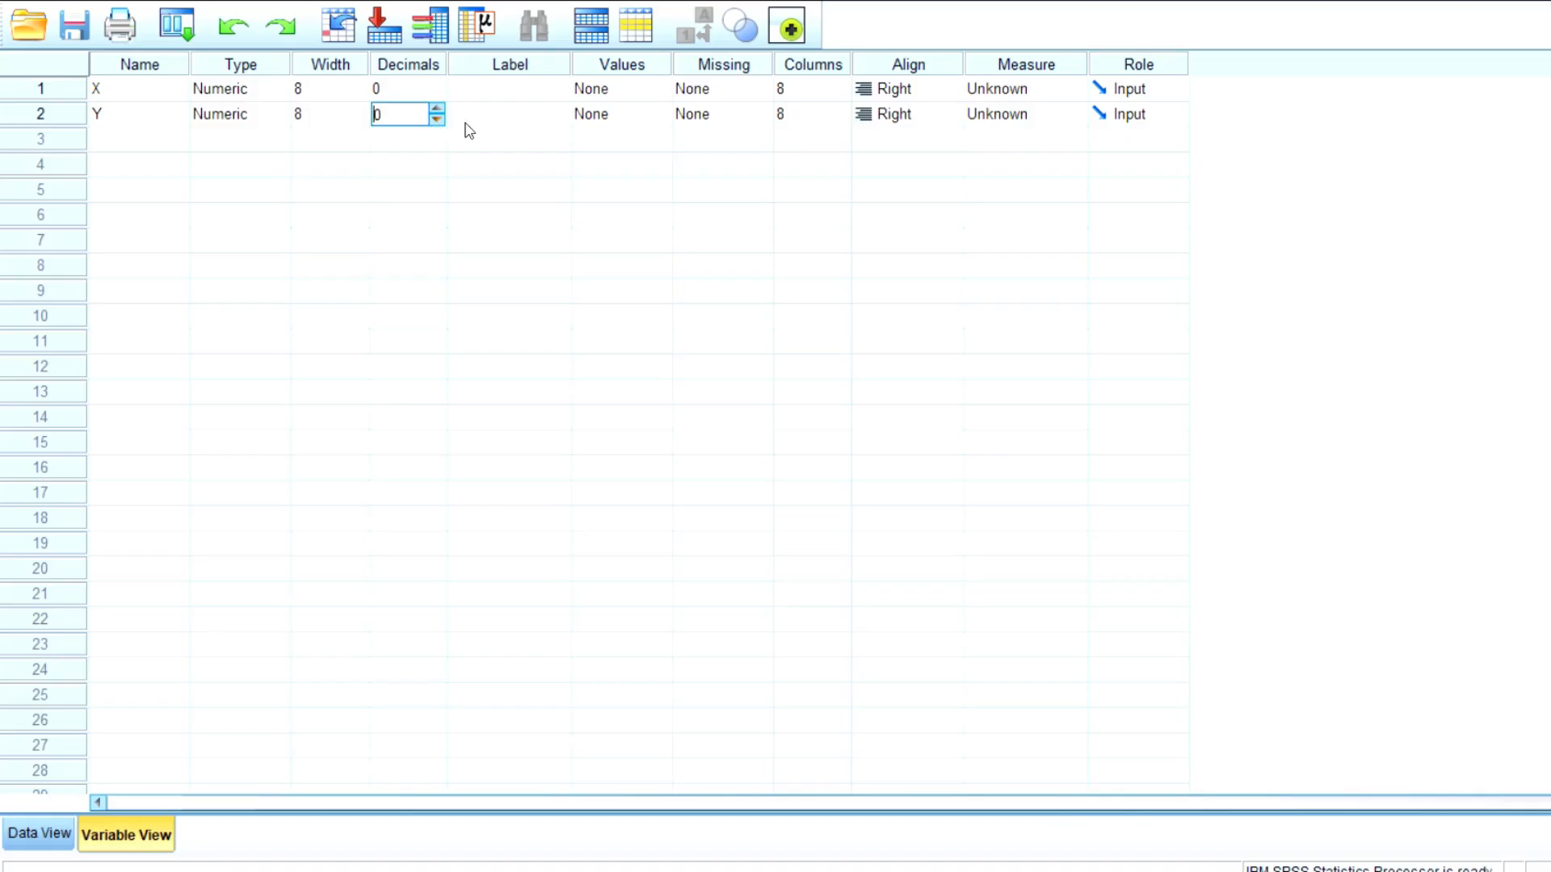
Label variable X as Intelegensi and variable Y as Emosi
click(526, 90)
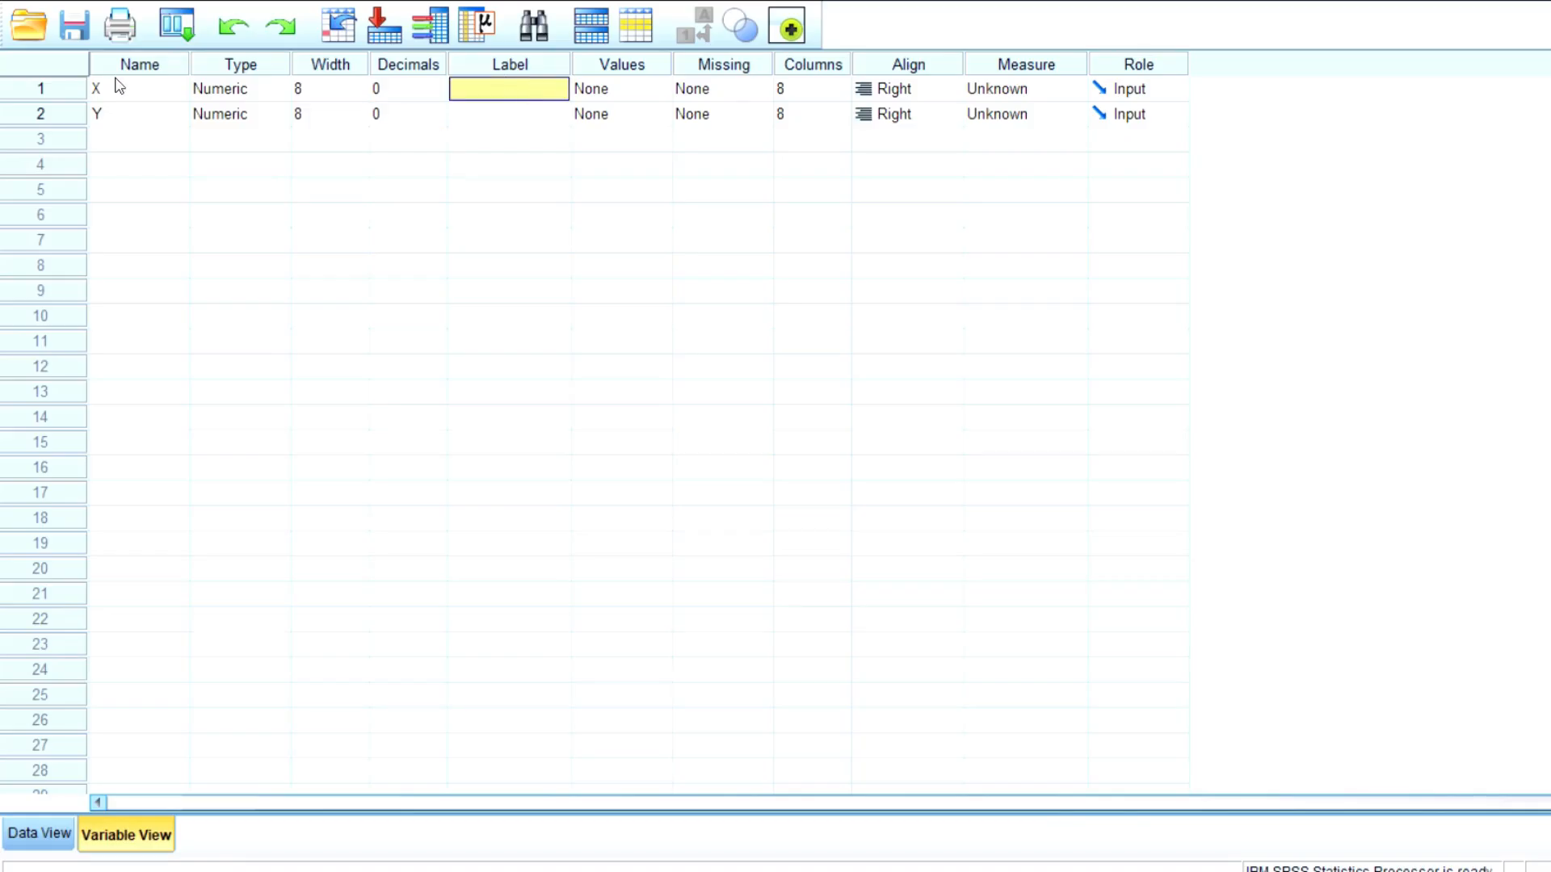
text(I)
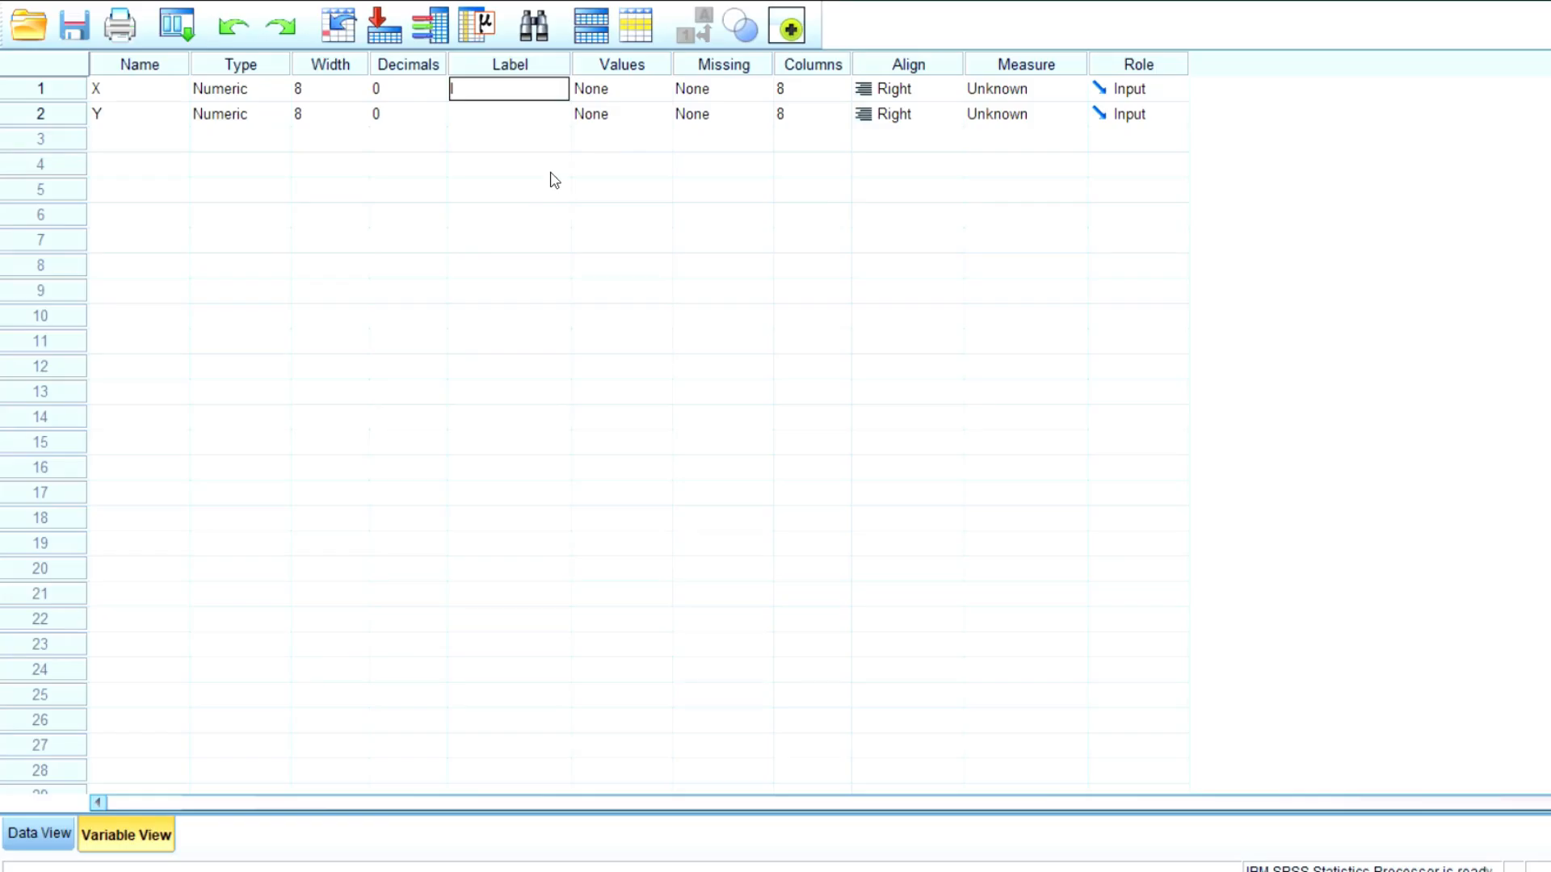
text(ntelegensi)
click(531, 117)
text(Emosi)
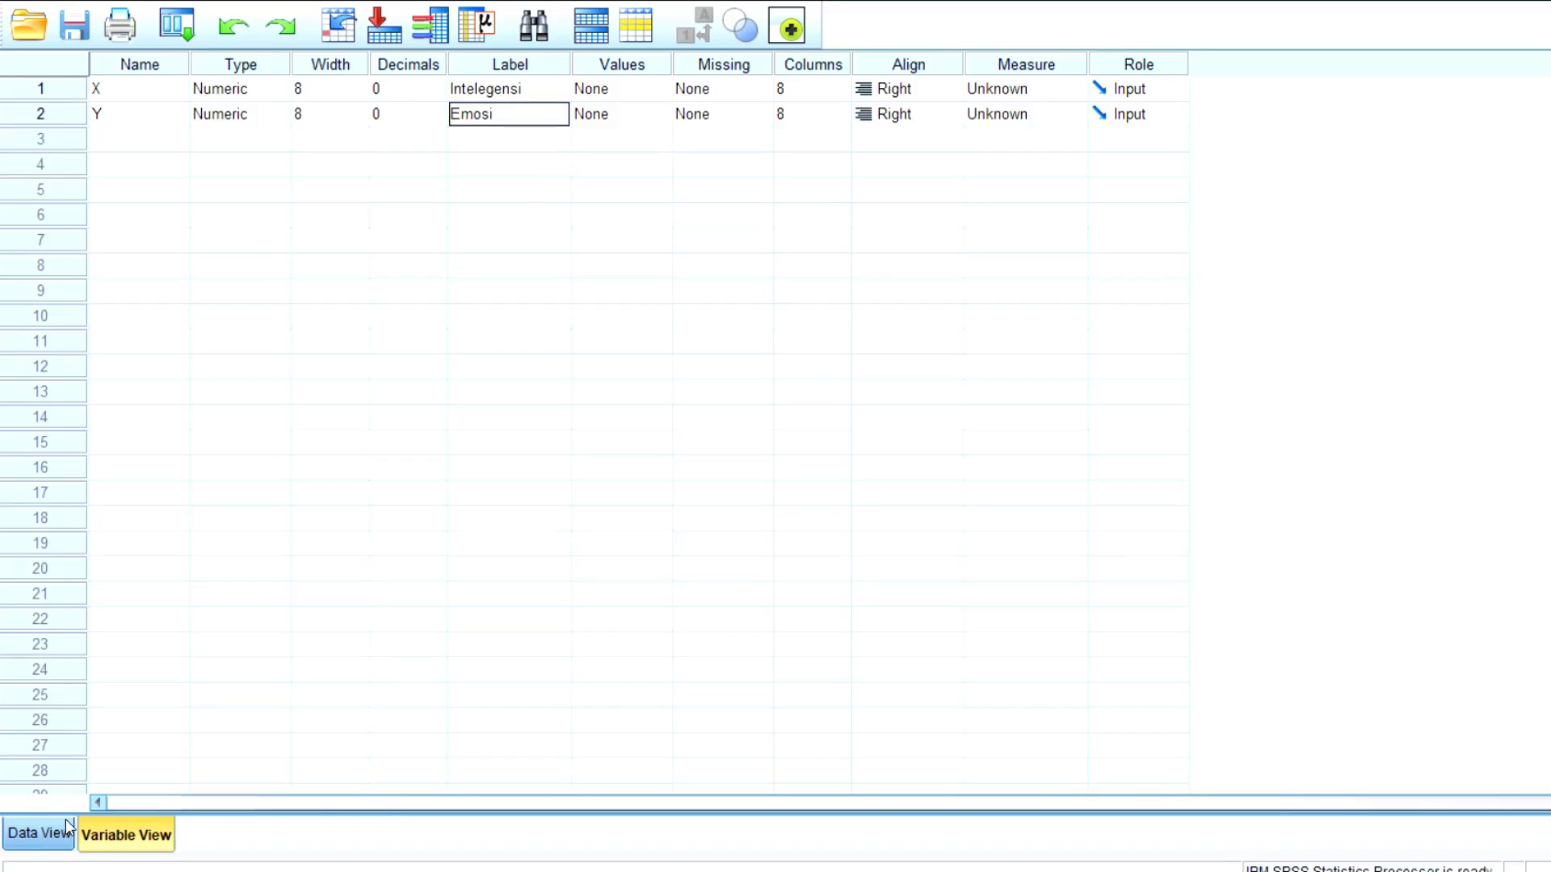
Start a bivariate correlation analysis from the data view and add Intelegensi [X] and Emosi [Y] as its variables
click(34, 841)
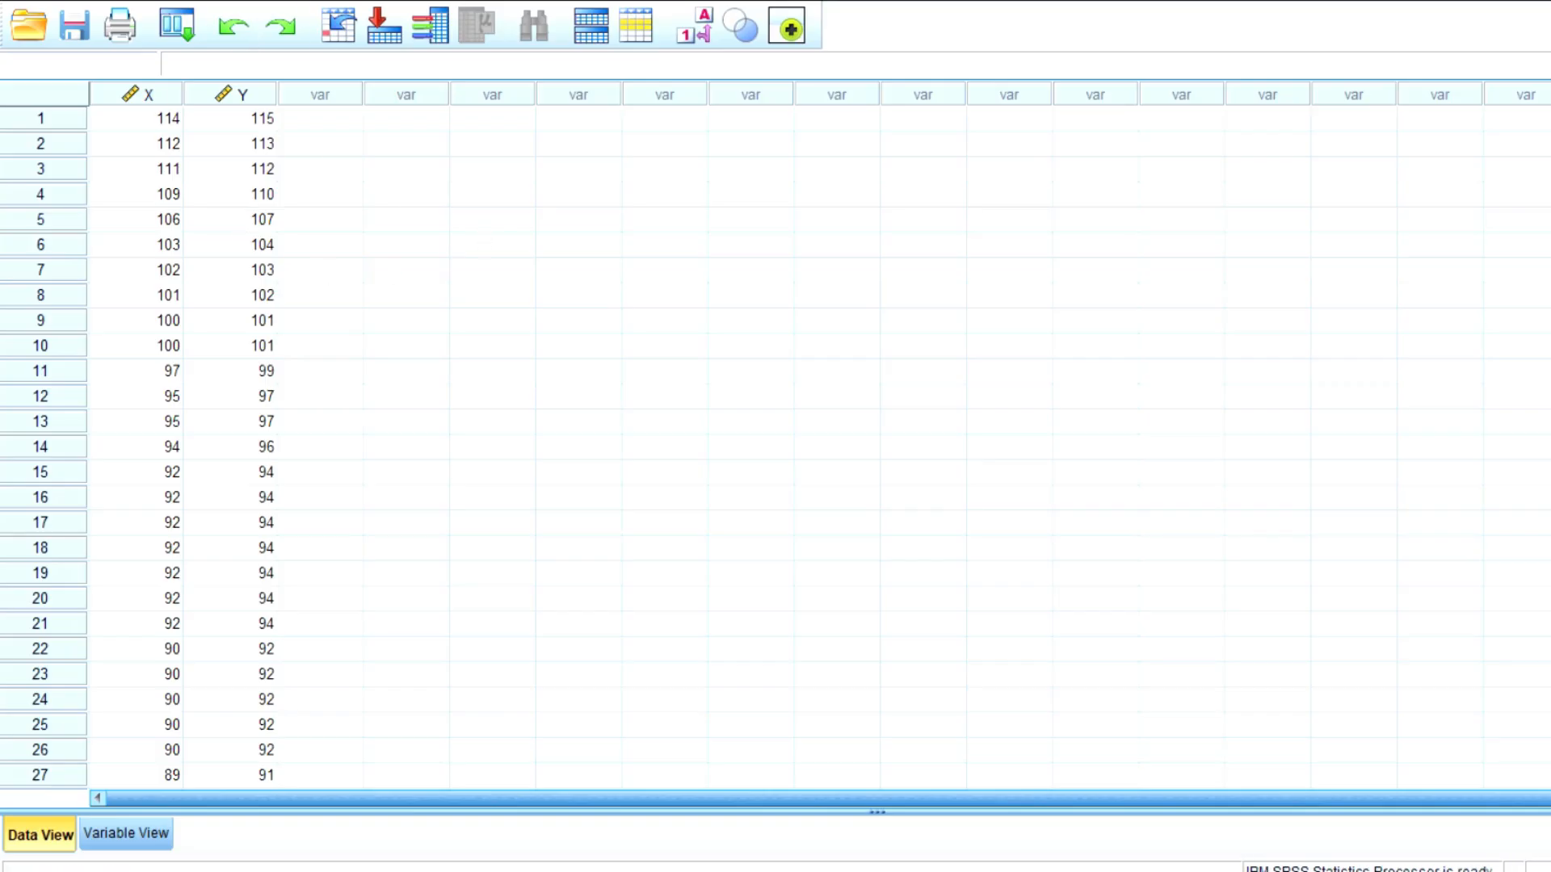
click(315, 0)
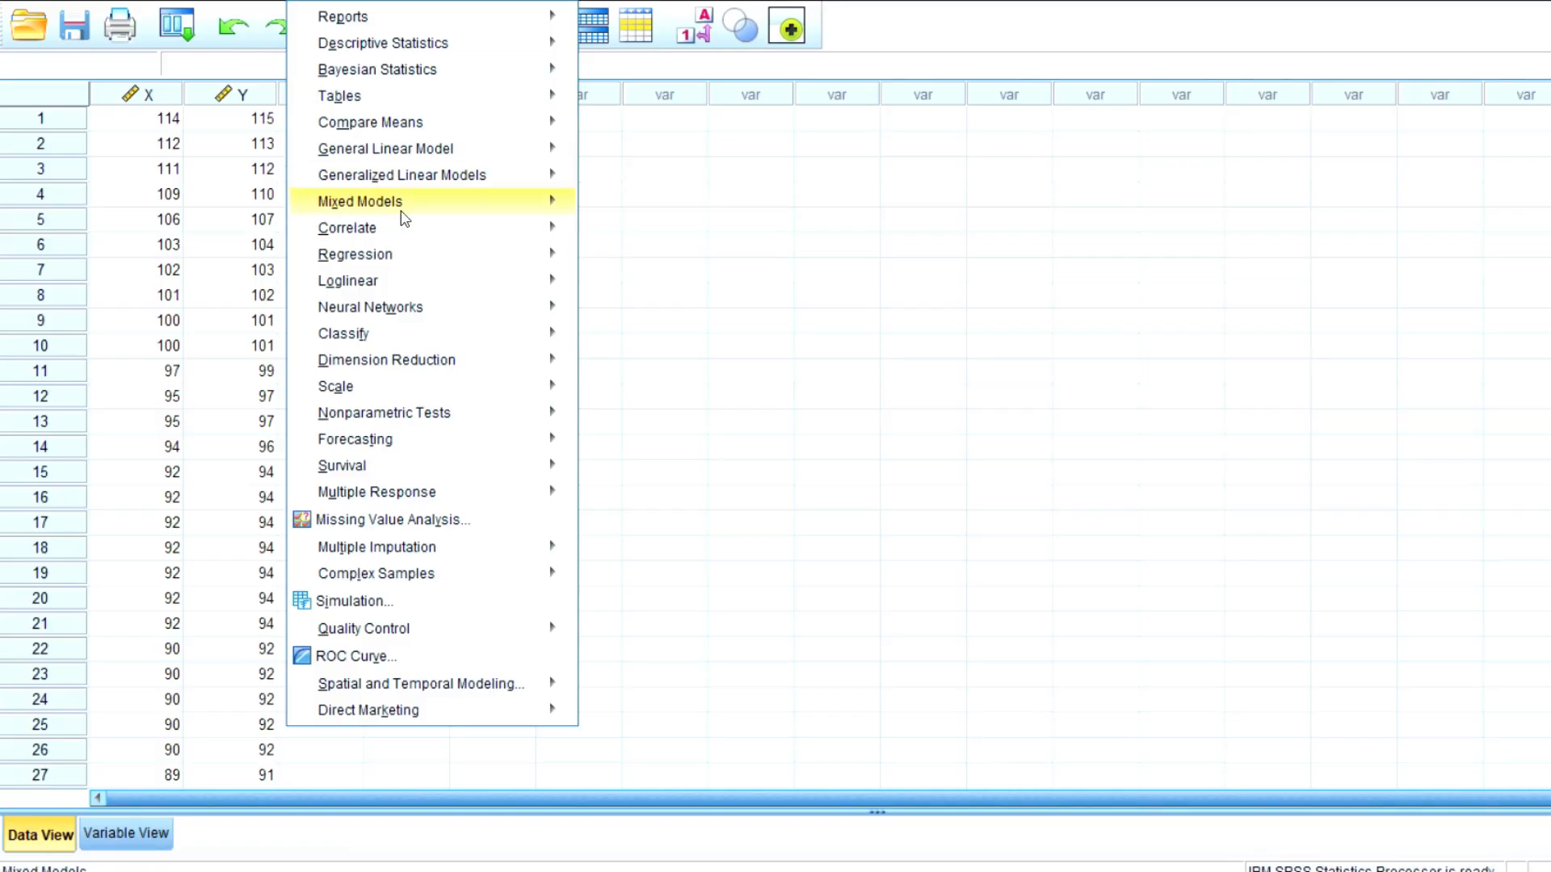
mouse_move(404, 231)
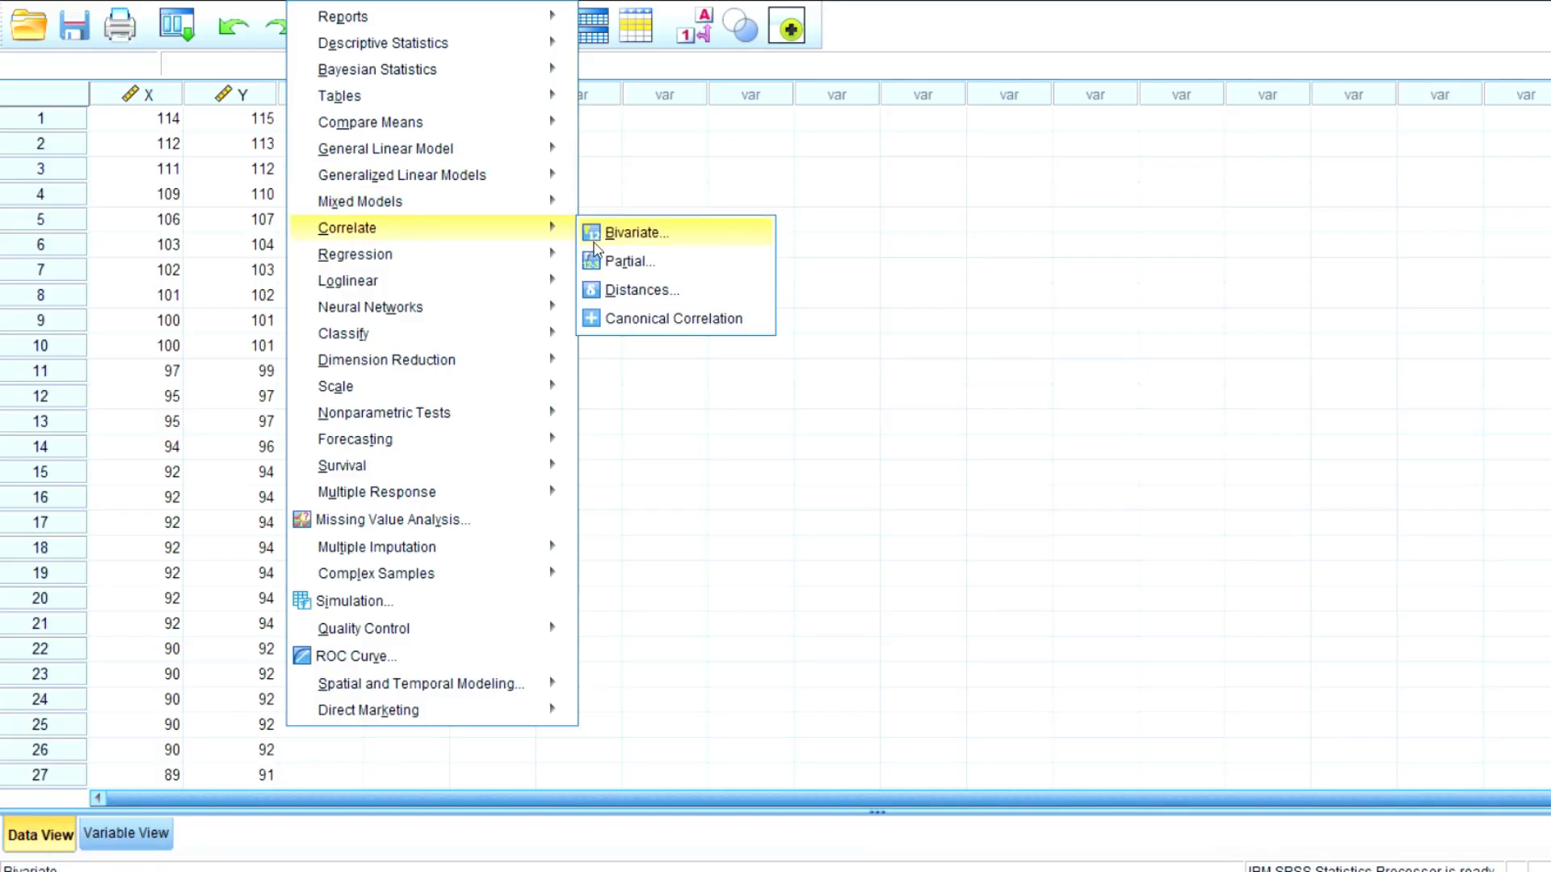
click(626, 240)
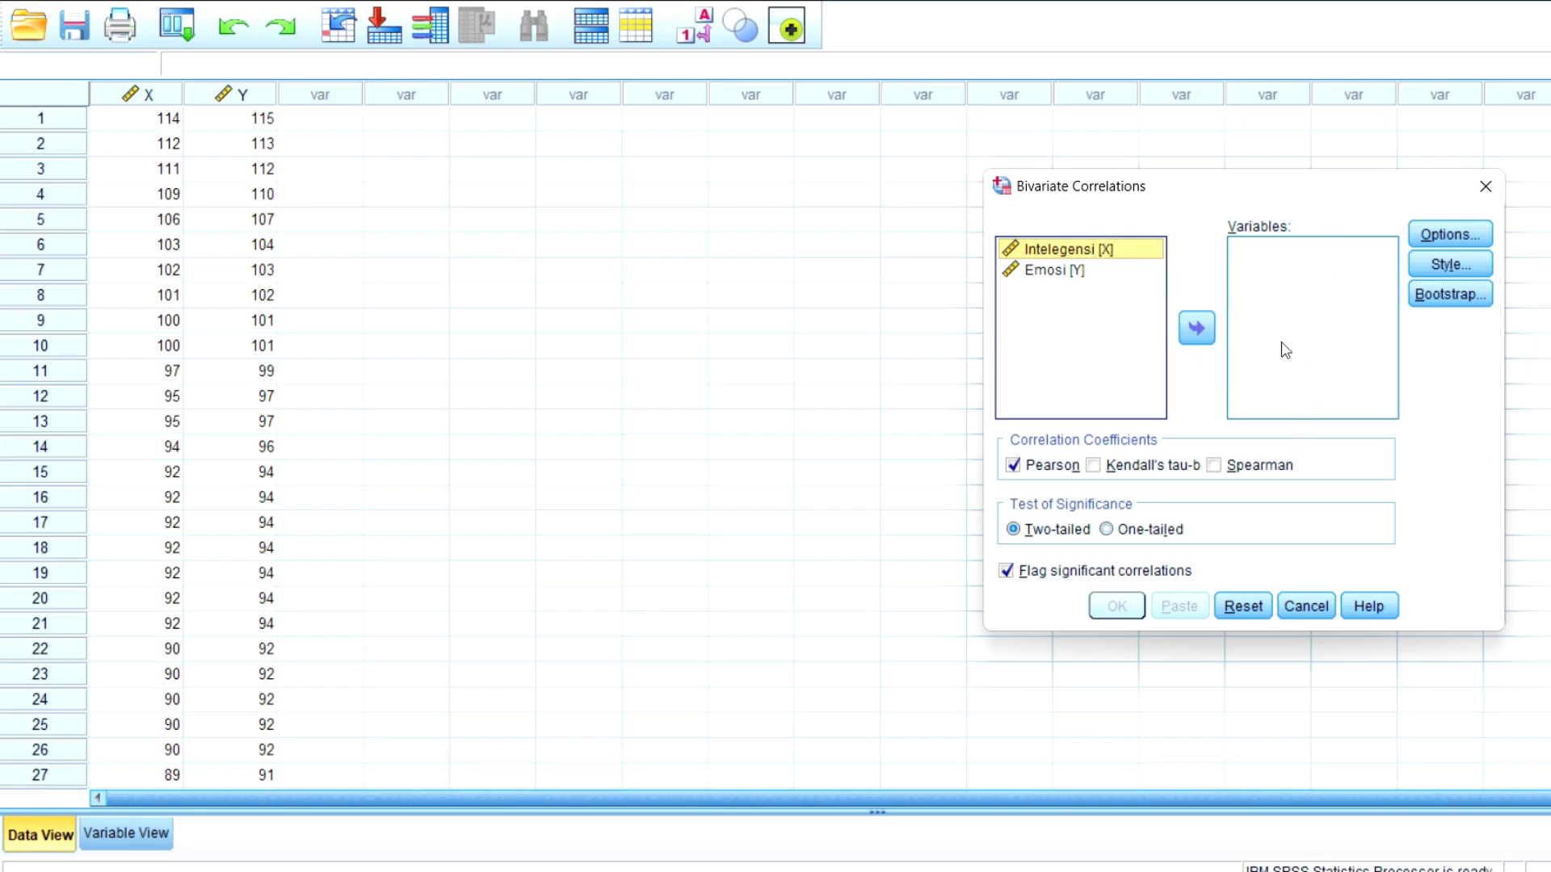
click(1194, 329)
click(1115, 250)
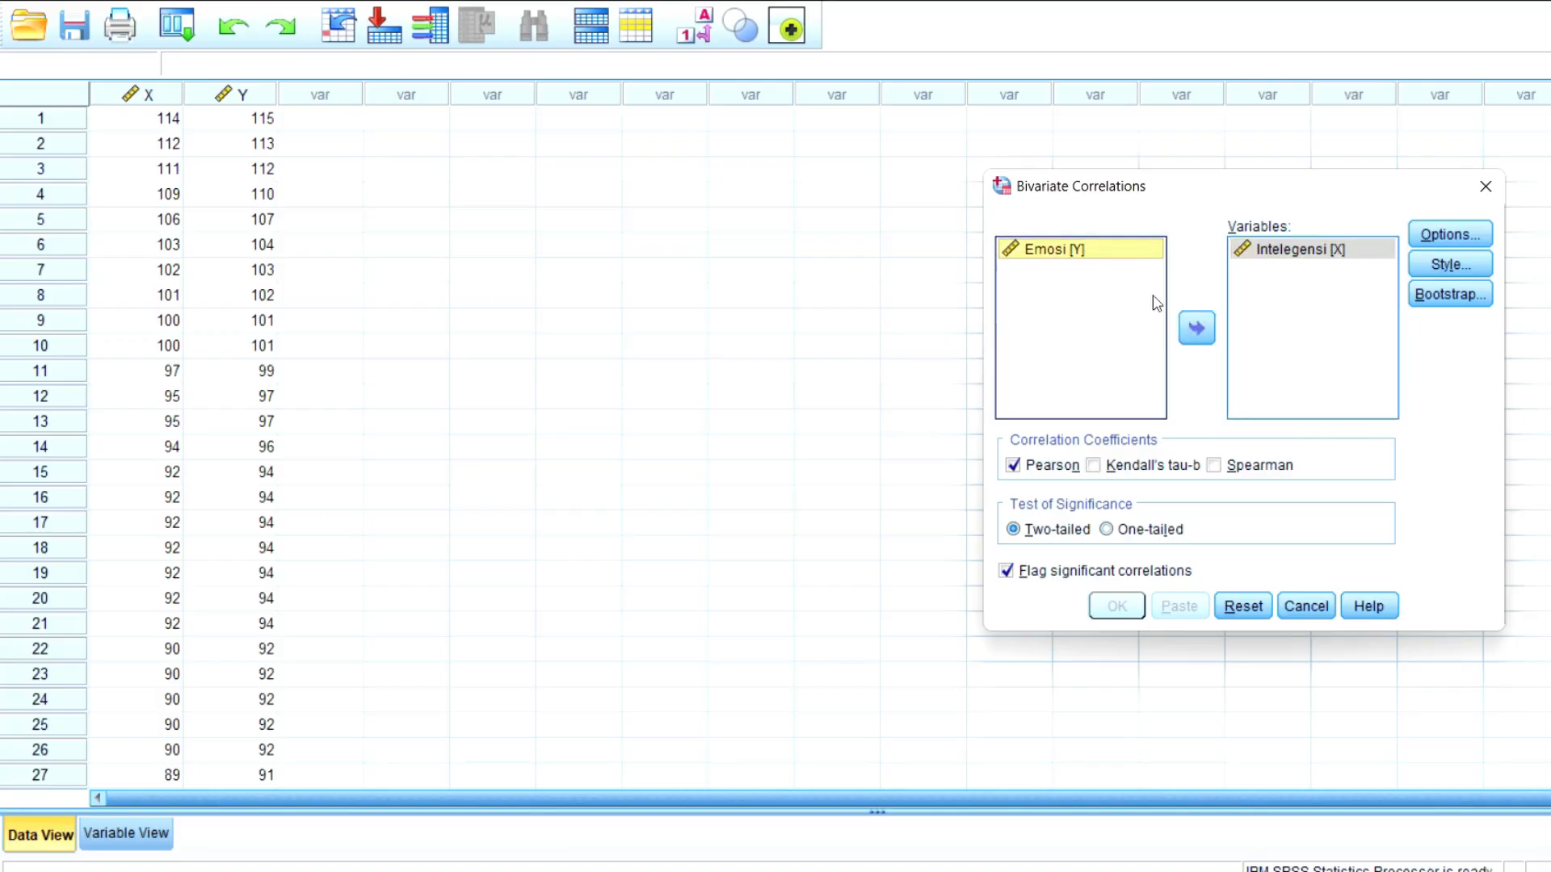
click(1196, 325)
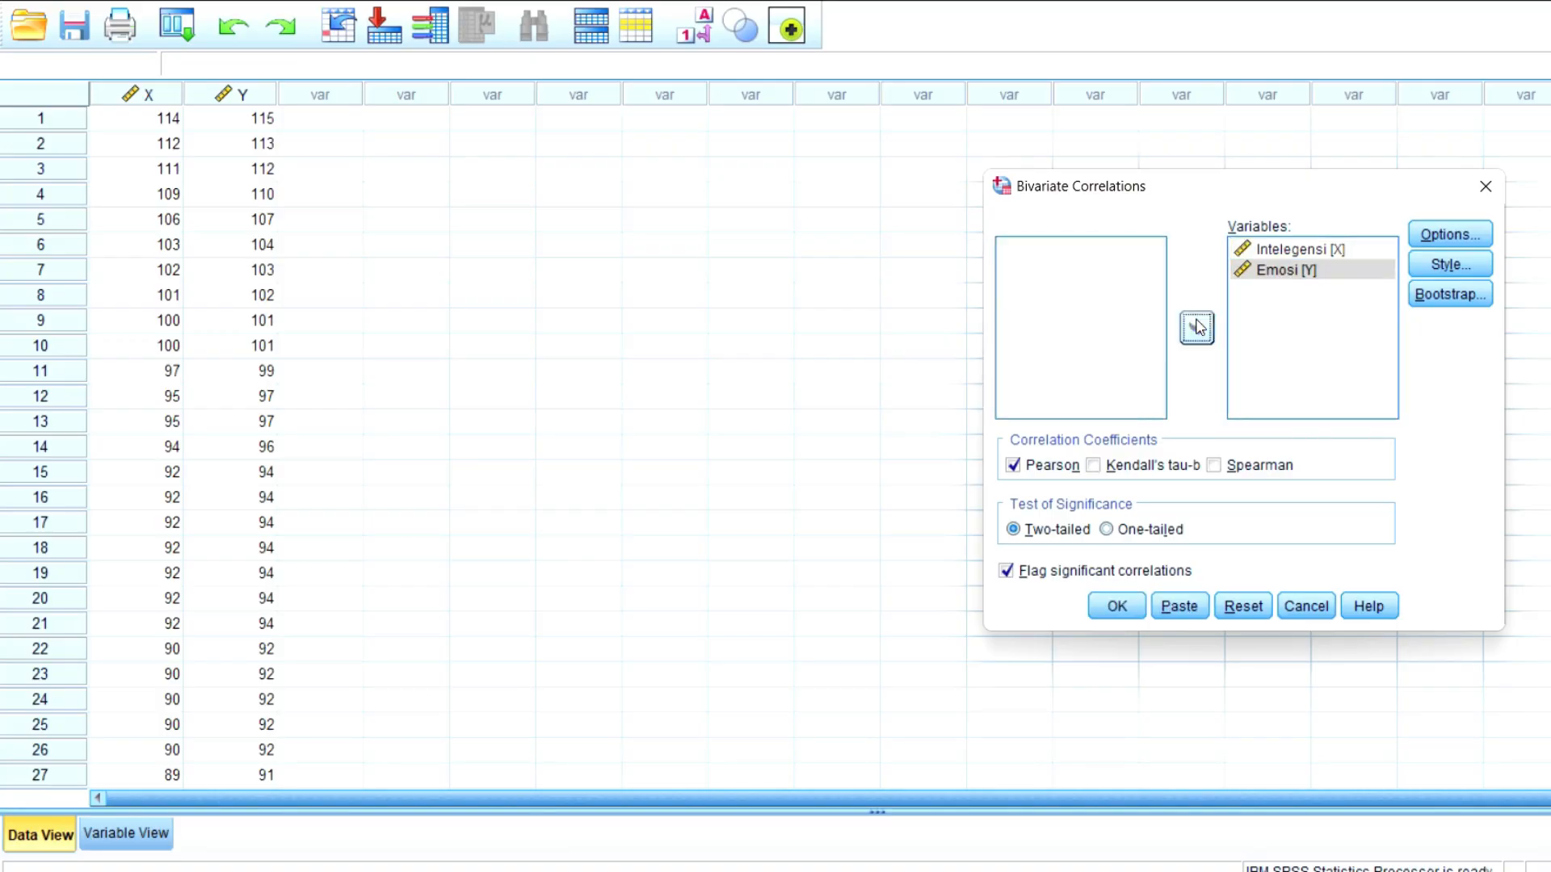
Check the correlation's options and table style settings without changing them, and run the two-tailed Pearson analysis
click(1449, 223)
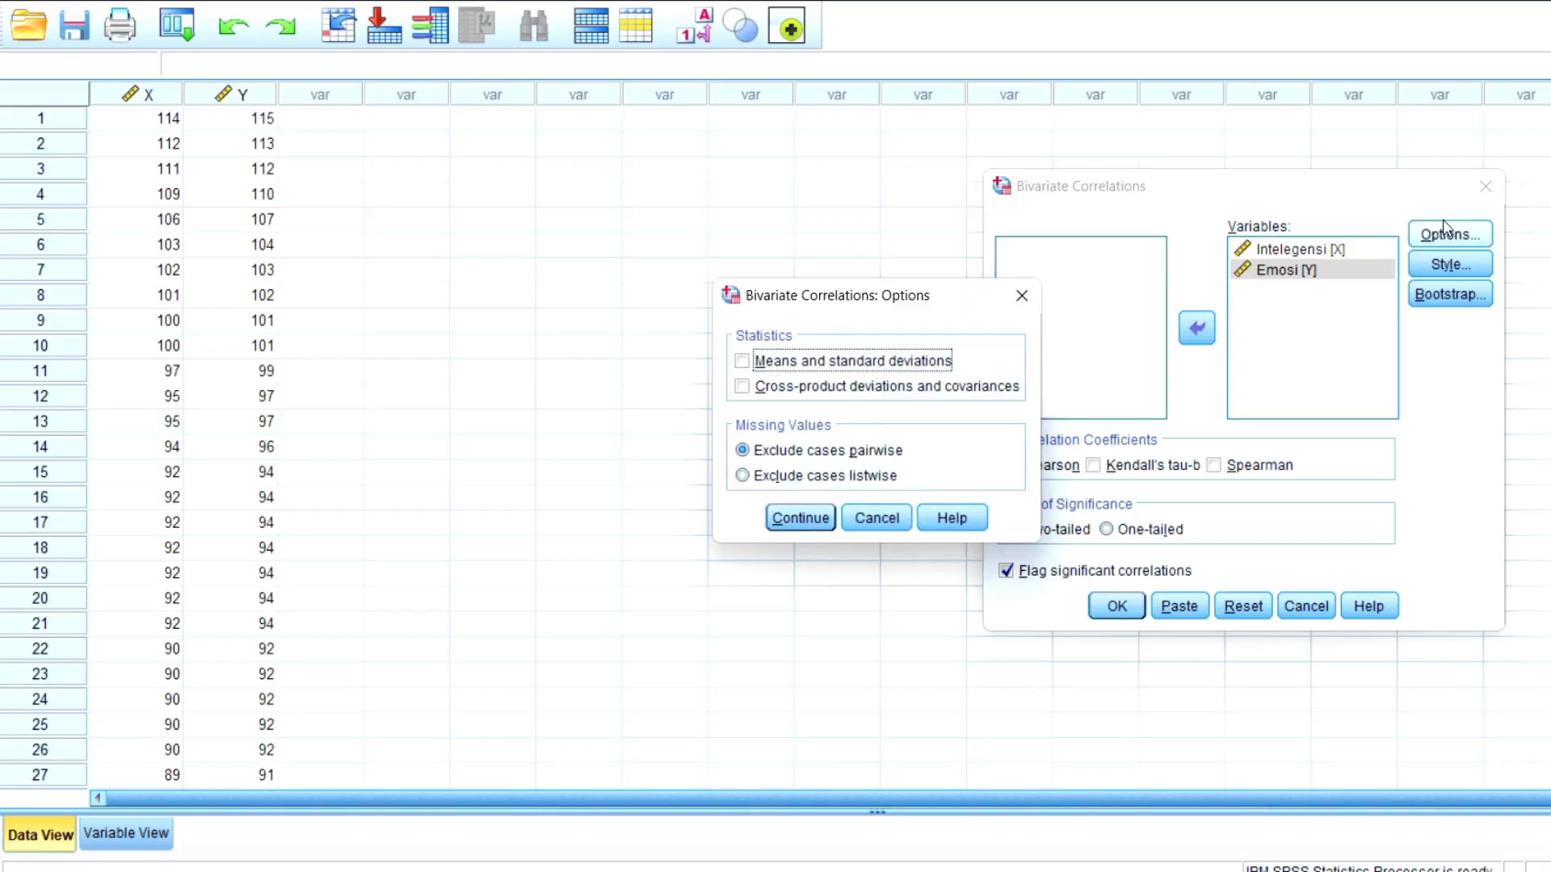
click(1022, 296)
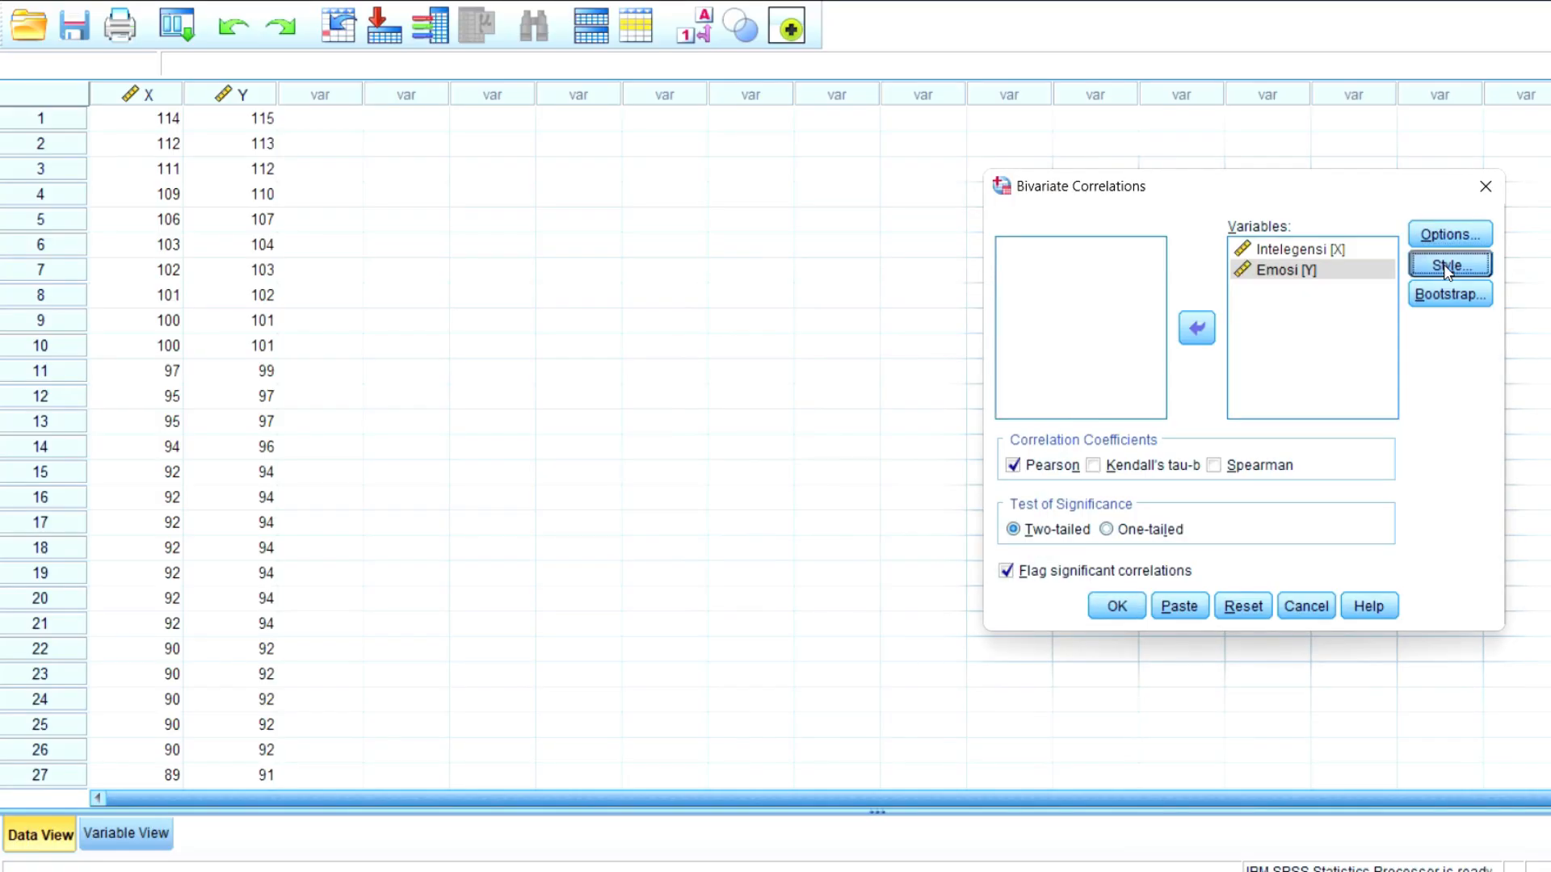
click(1445, 265)
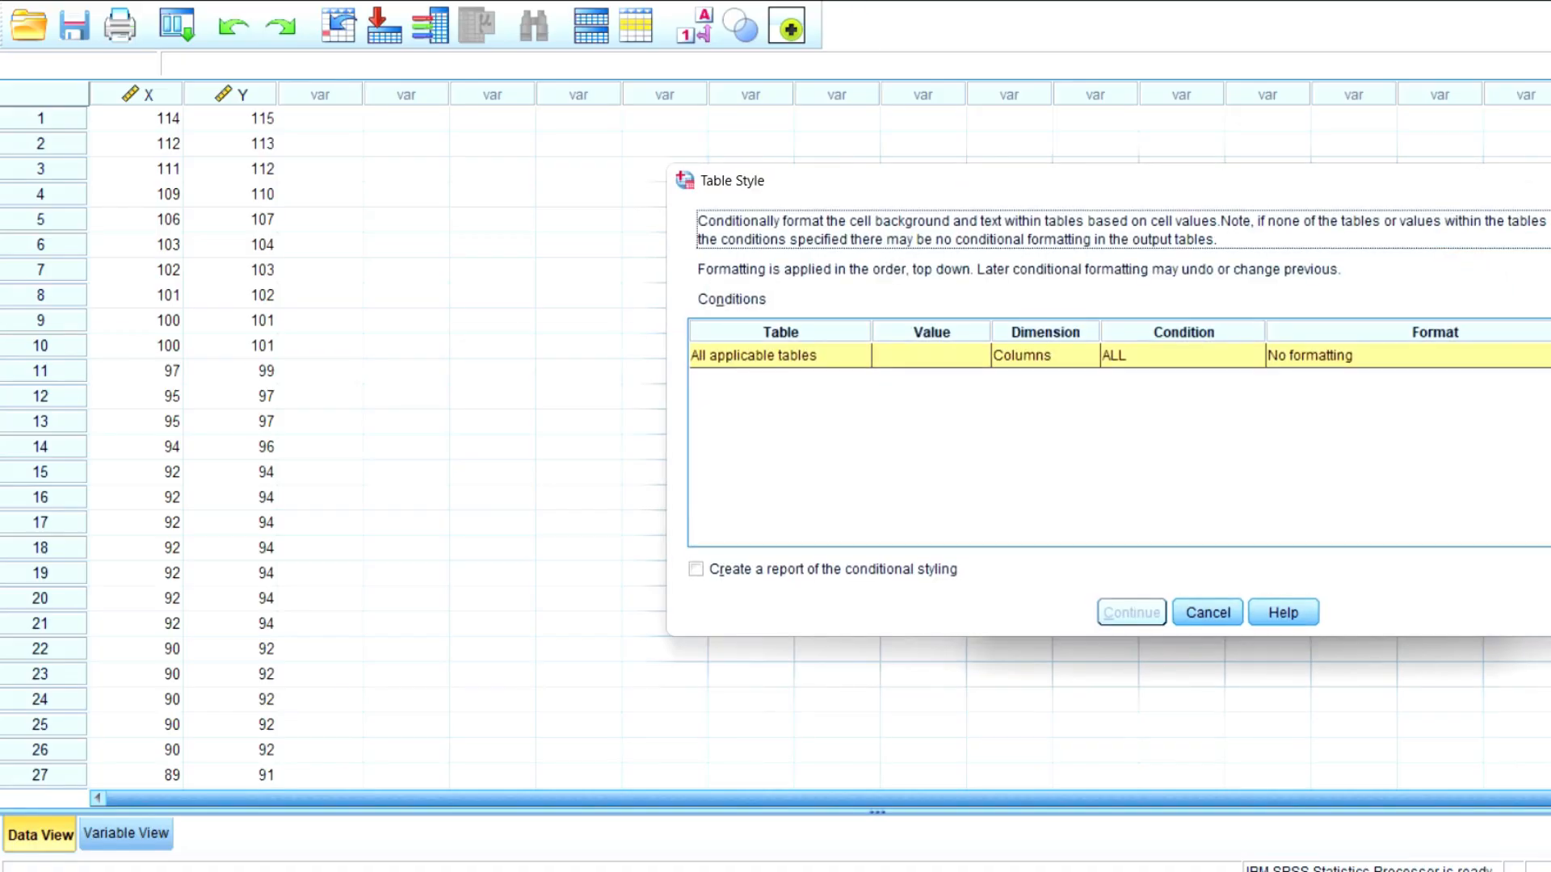
key(Escape)
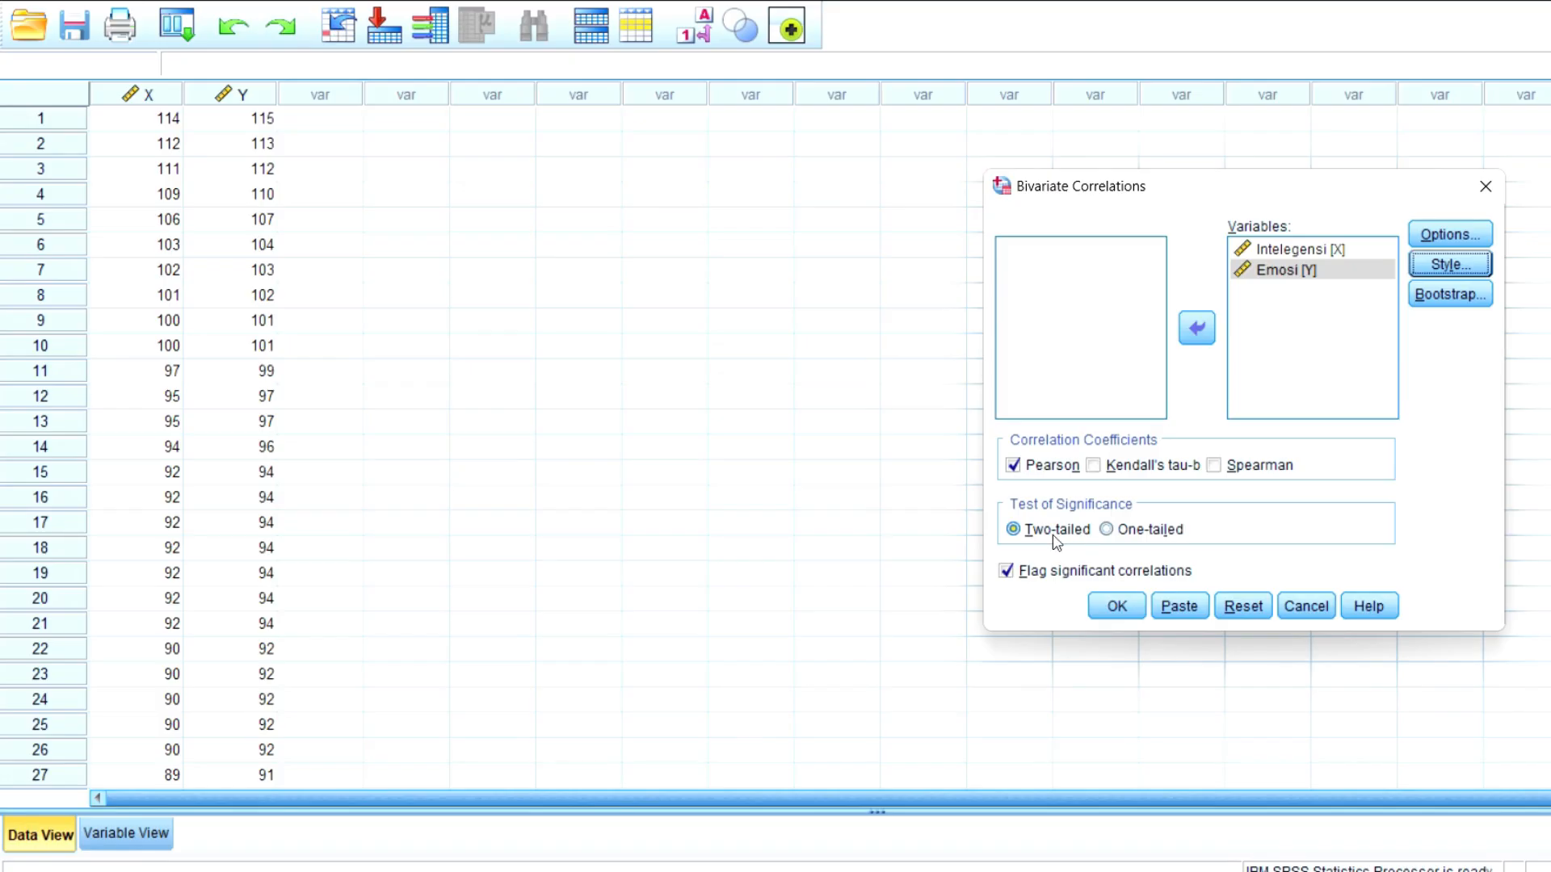
click(1119, 608)
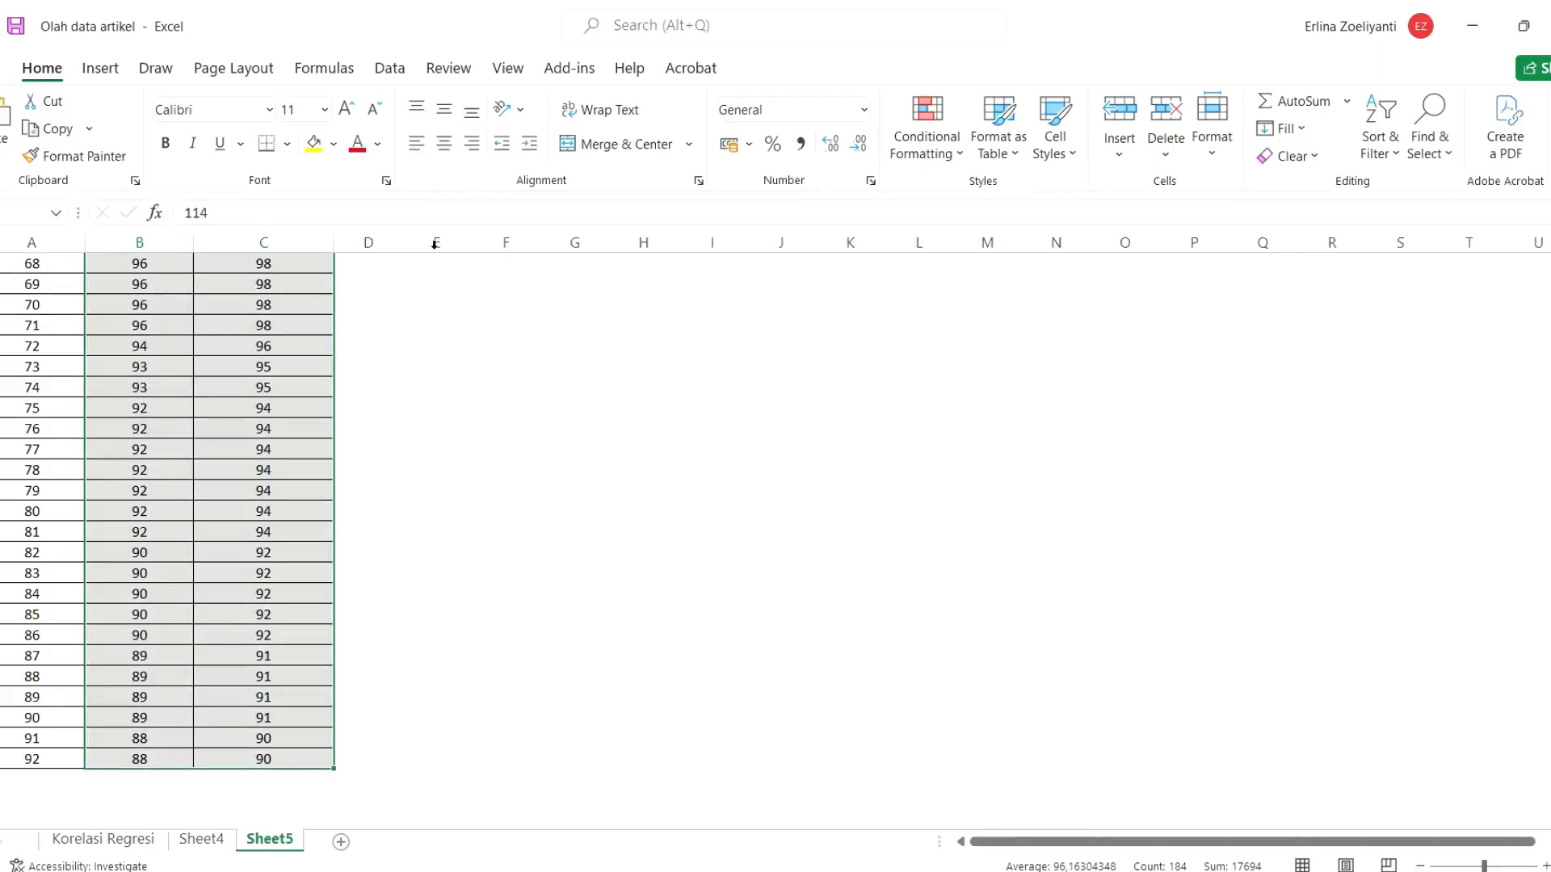
Return to the start of the Excel data, switch to RStudio and run the script lines defining the intelegensi and emosi vectors
click(421, 360)
scroll(420, 361, up, 20)
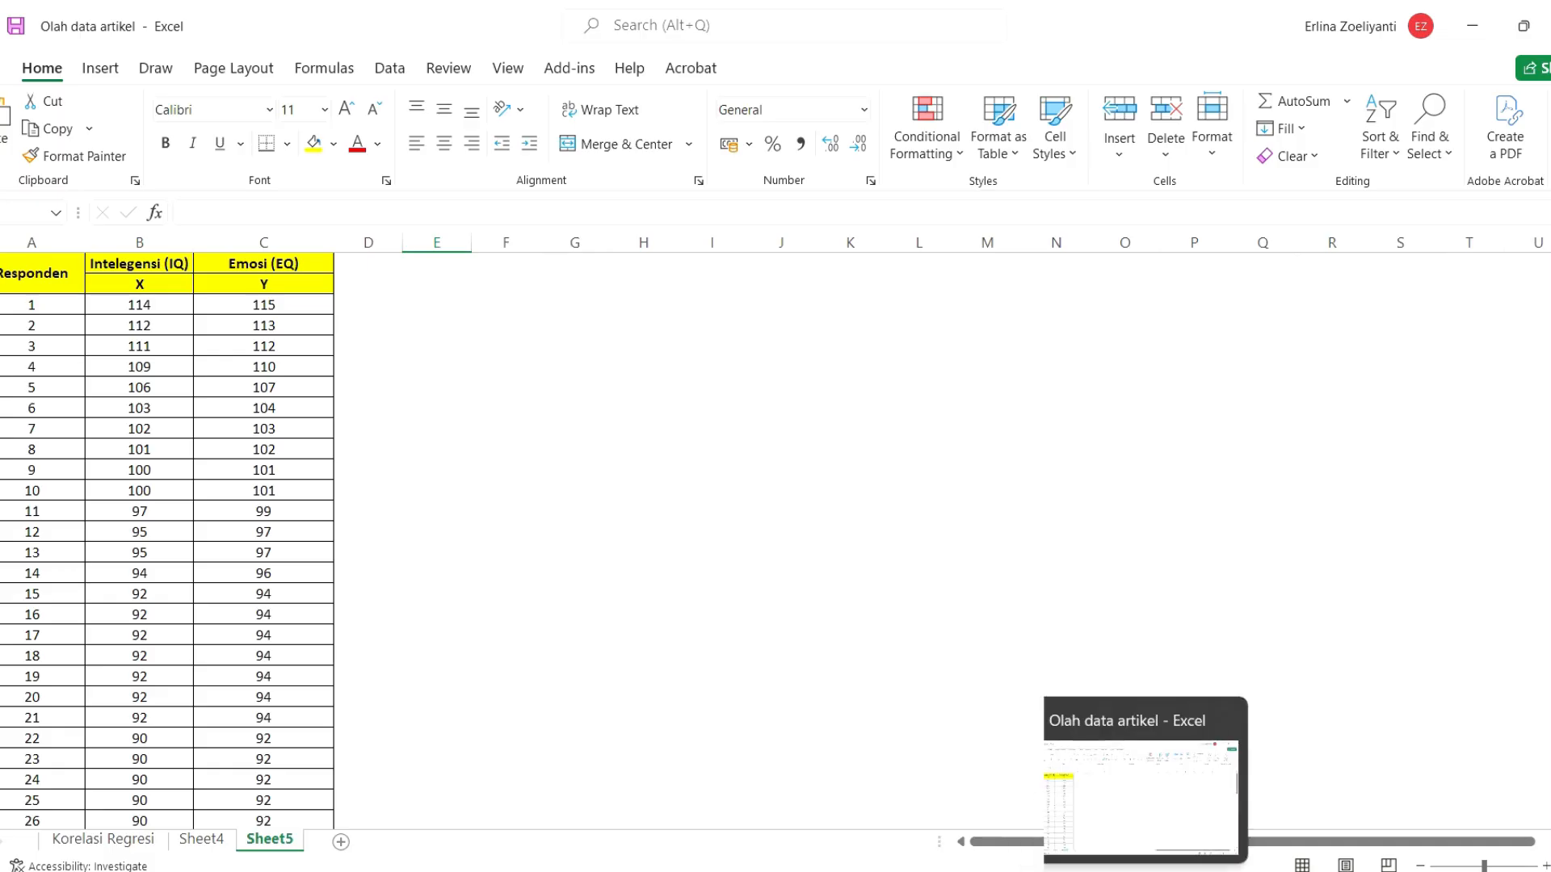
click(1156, 816)
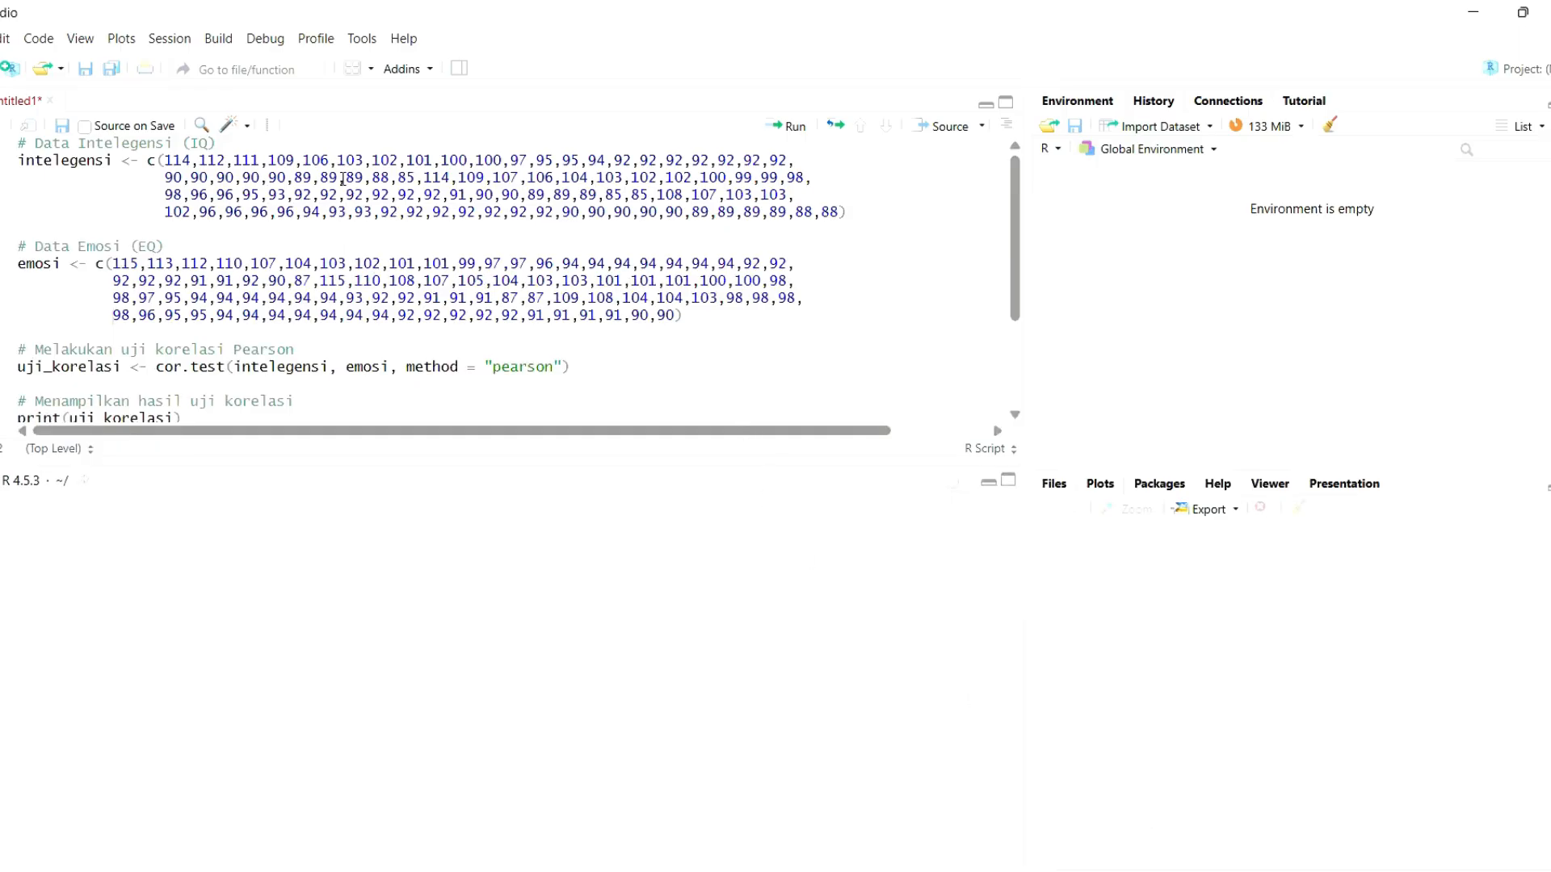
click(640, 212)
click(18, 143)
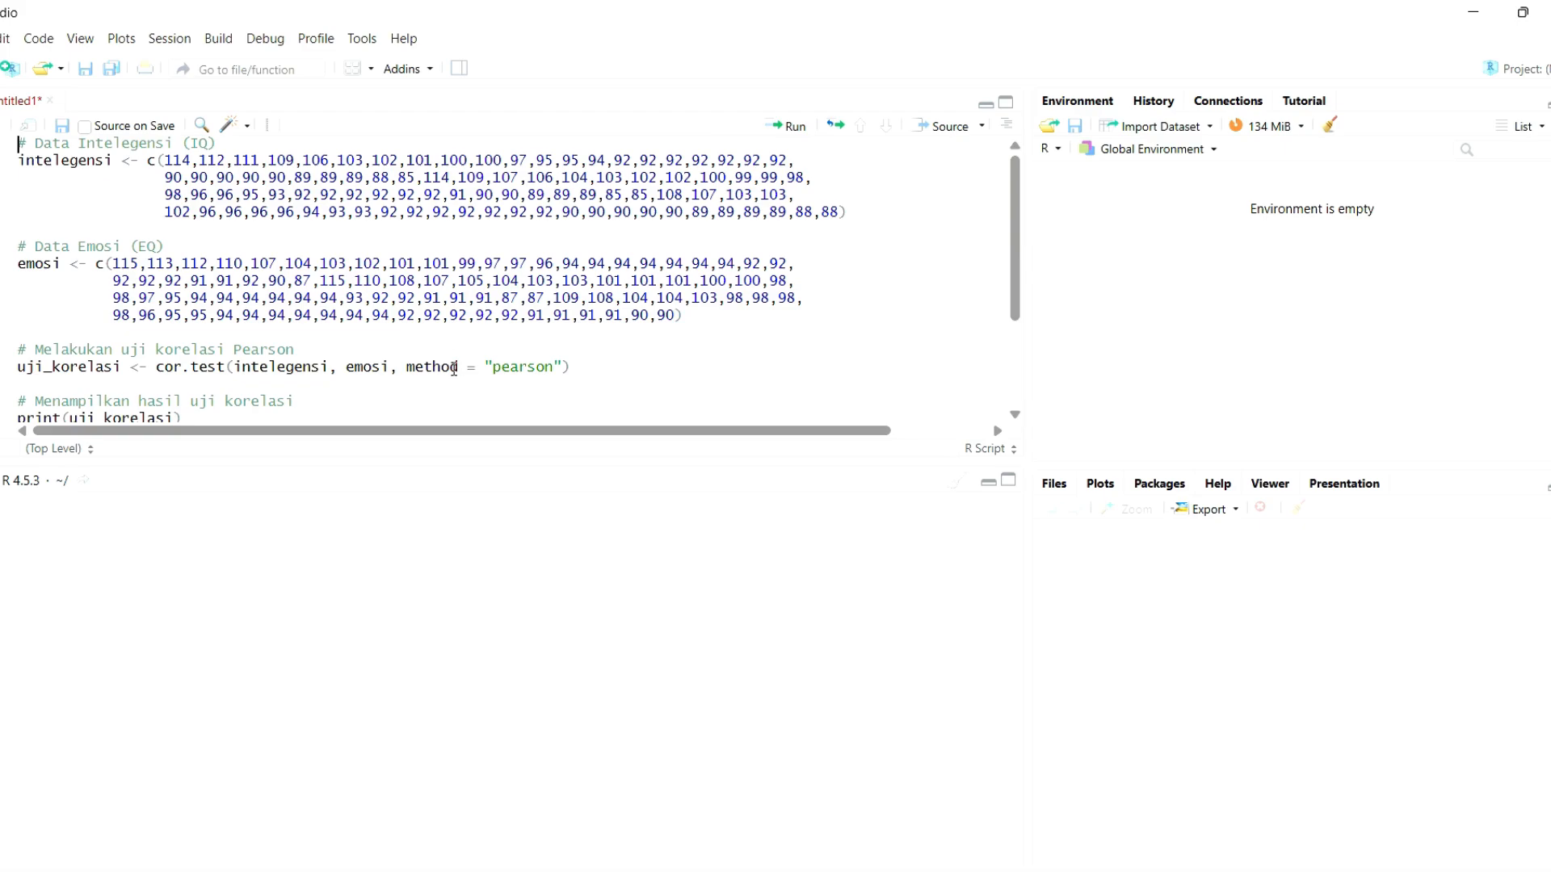
click(770, 129)
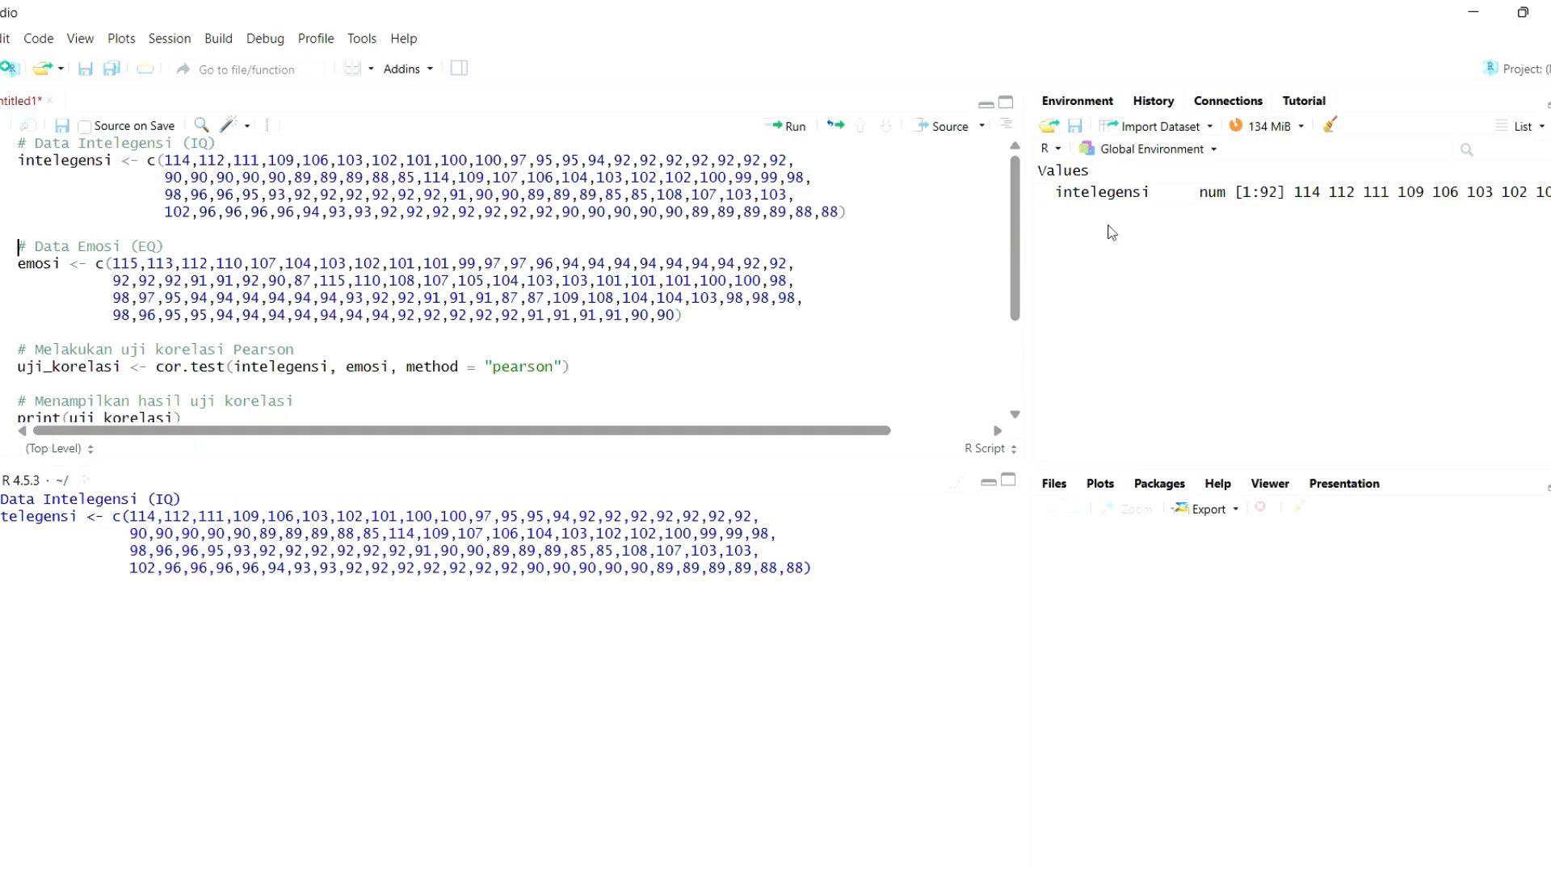
click(775, 129)
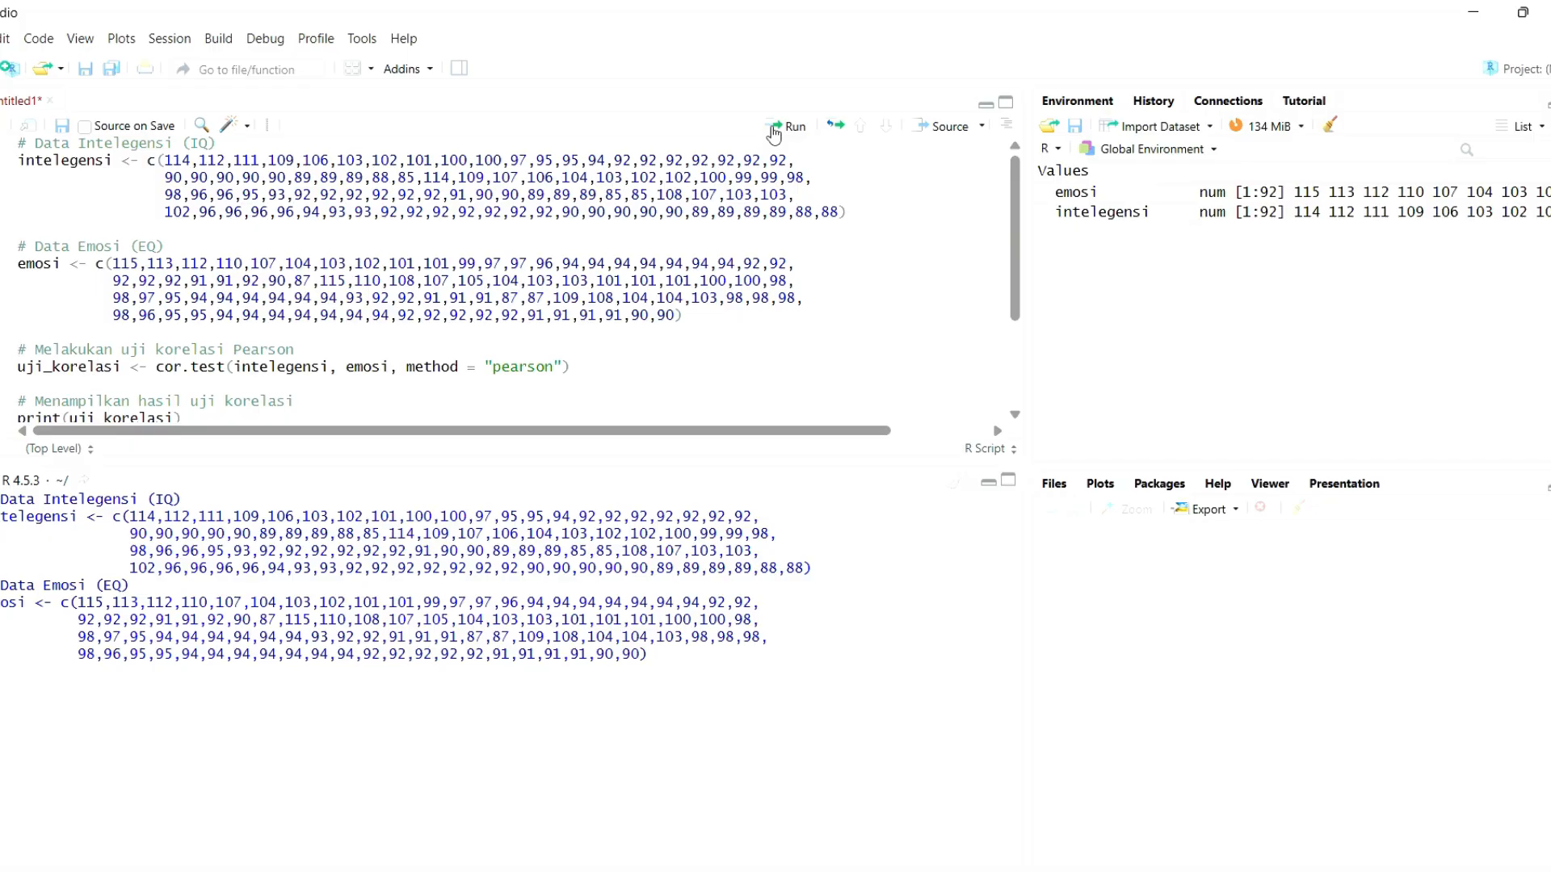
Run the rest of the script, from the Pearson cor.test on intelegensi and emosi through the p-value interpretation block
click(774, 132)
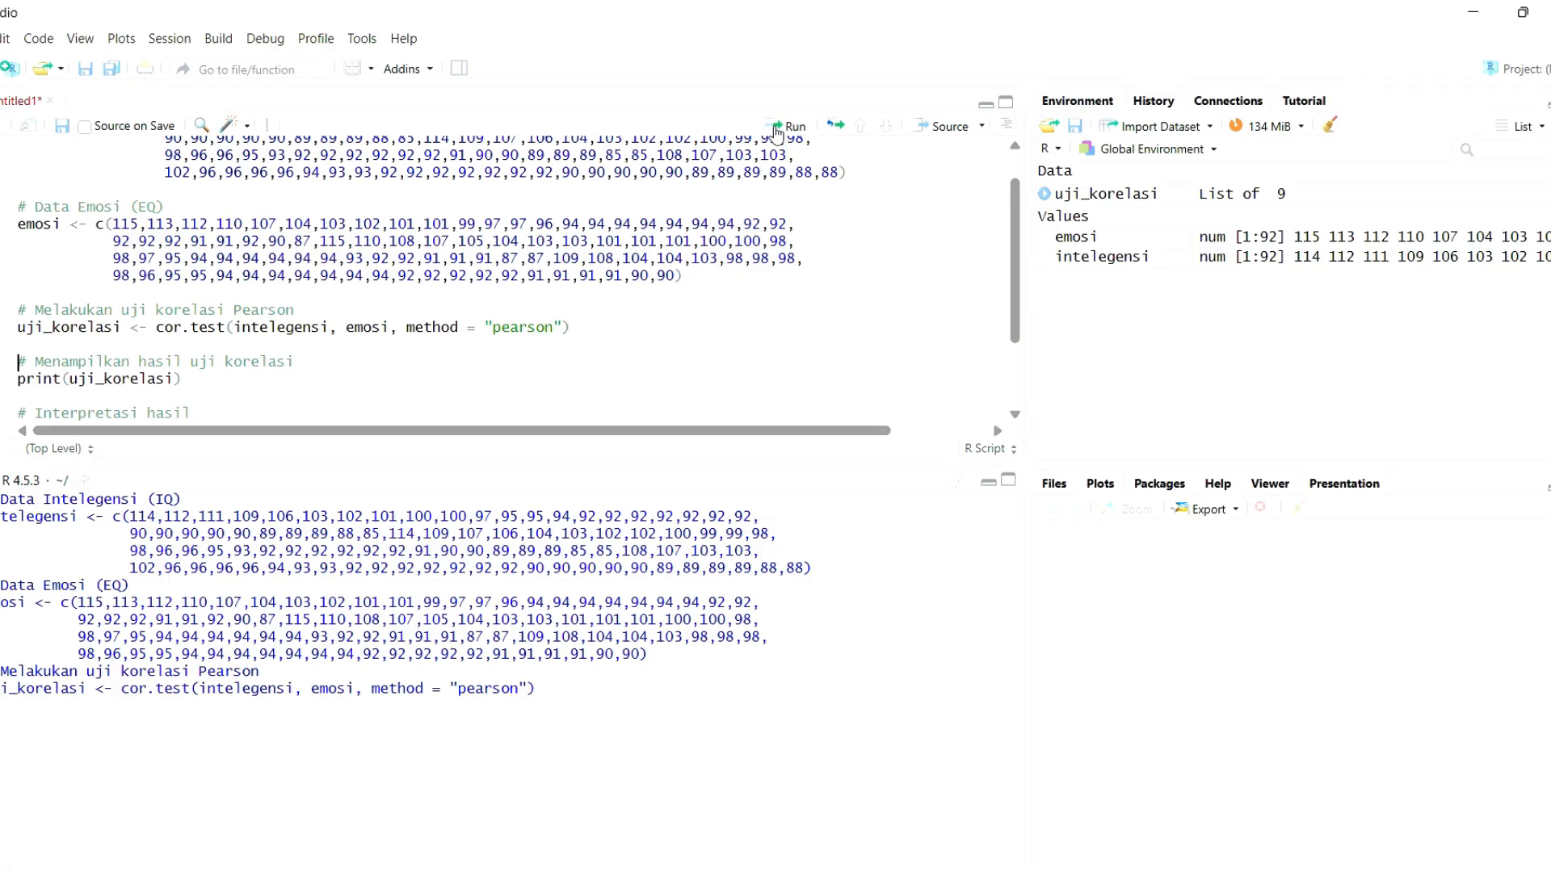
click(777, 129)
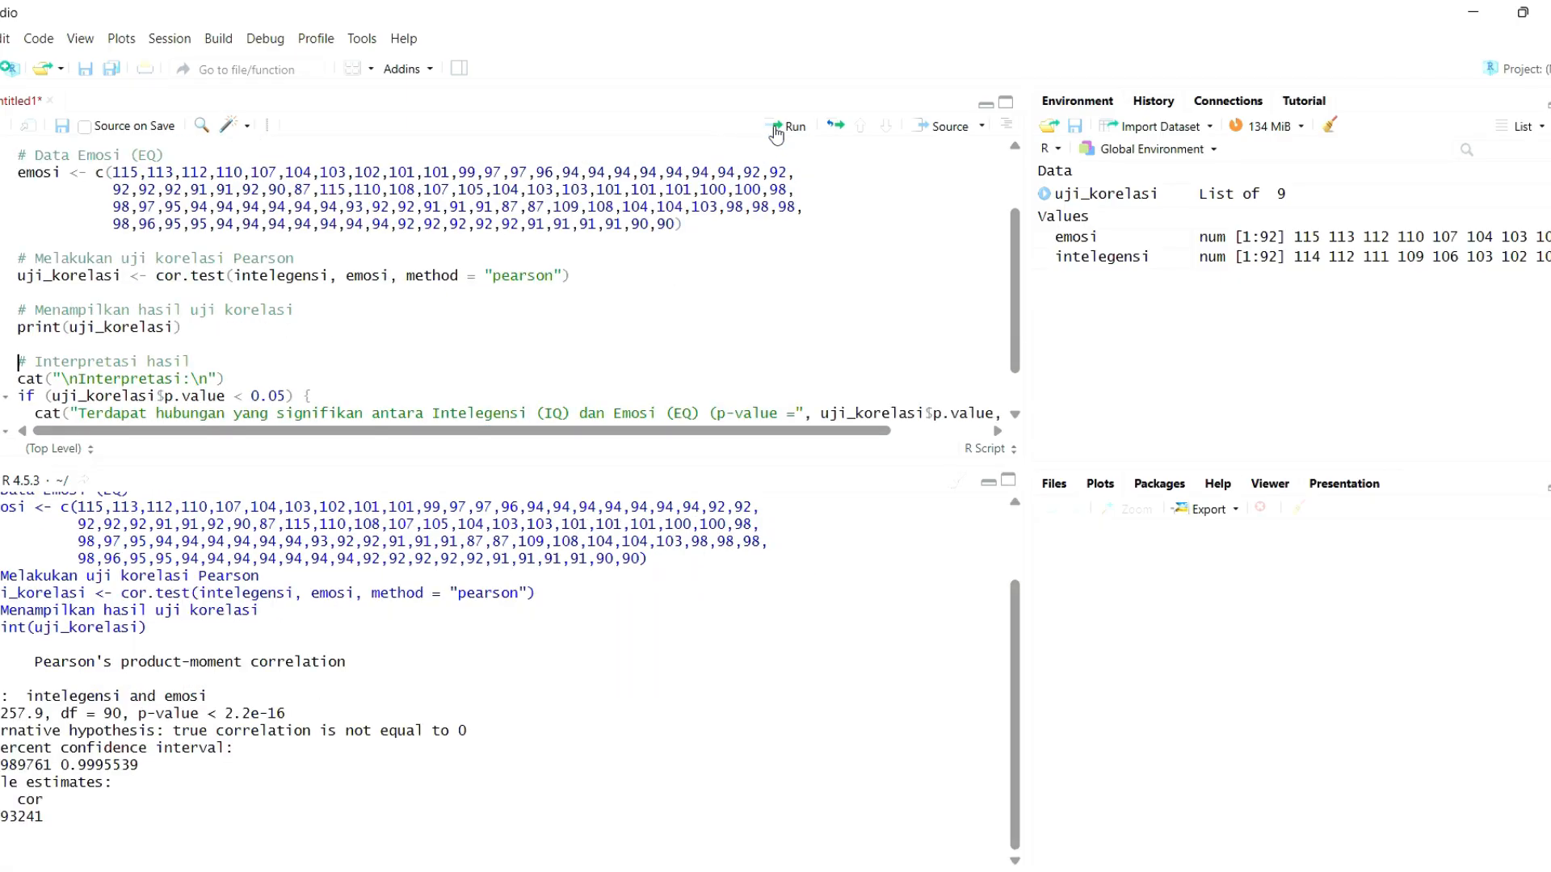
click(777, 129)
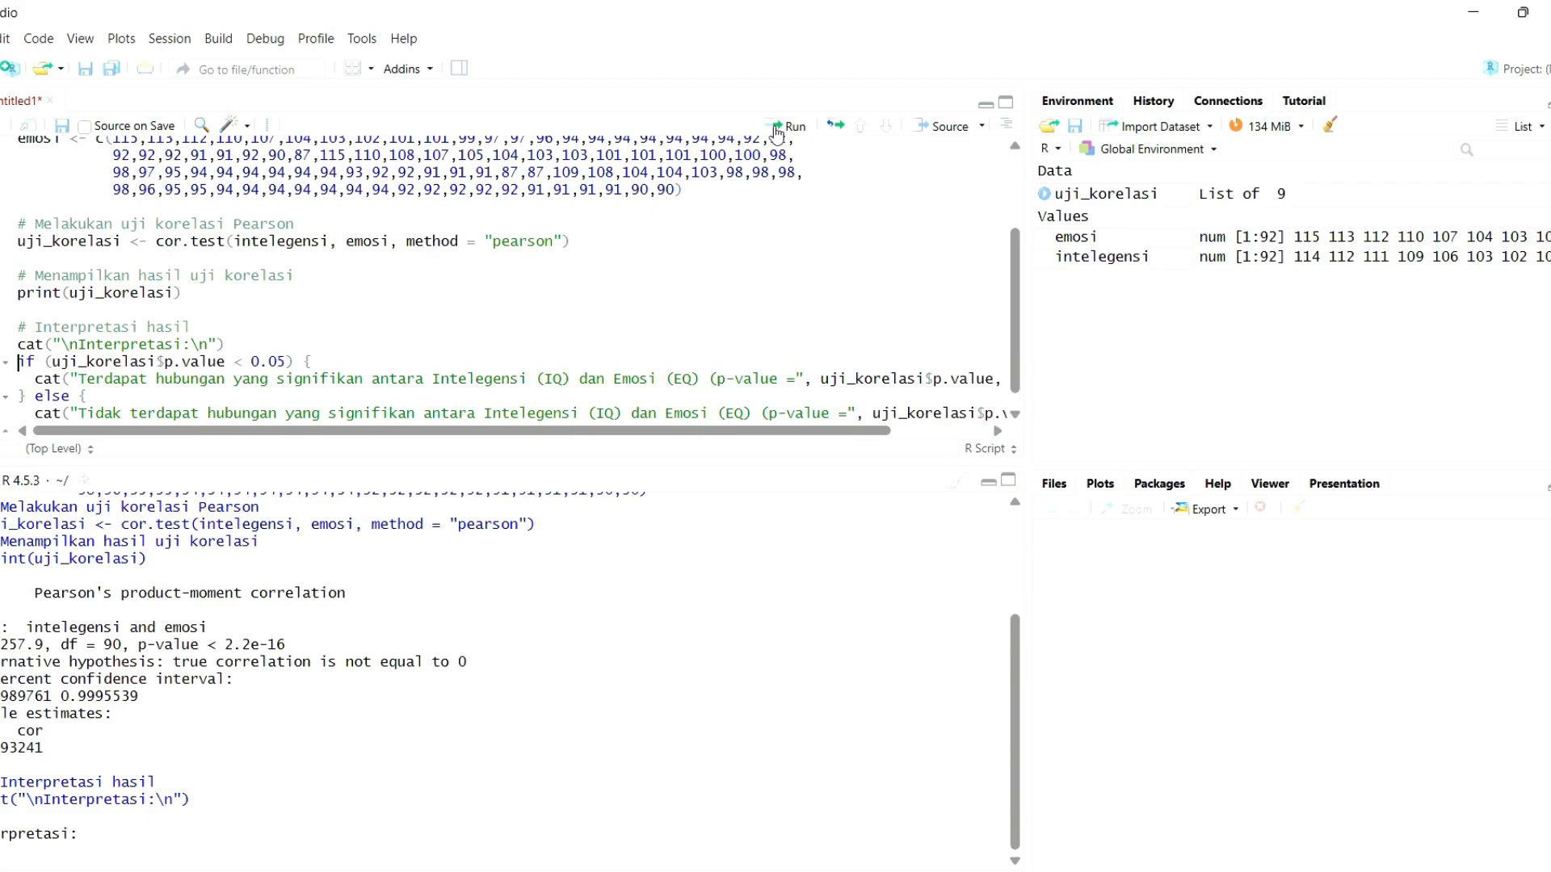
click(777, 130)
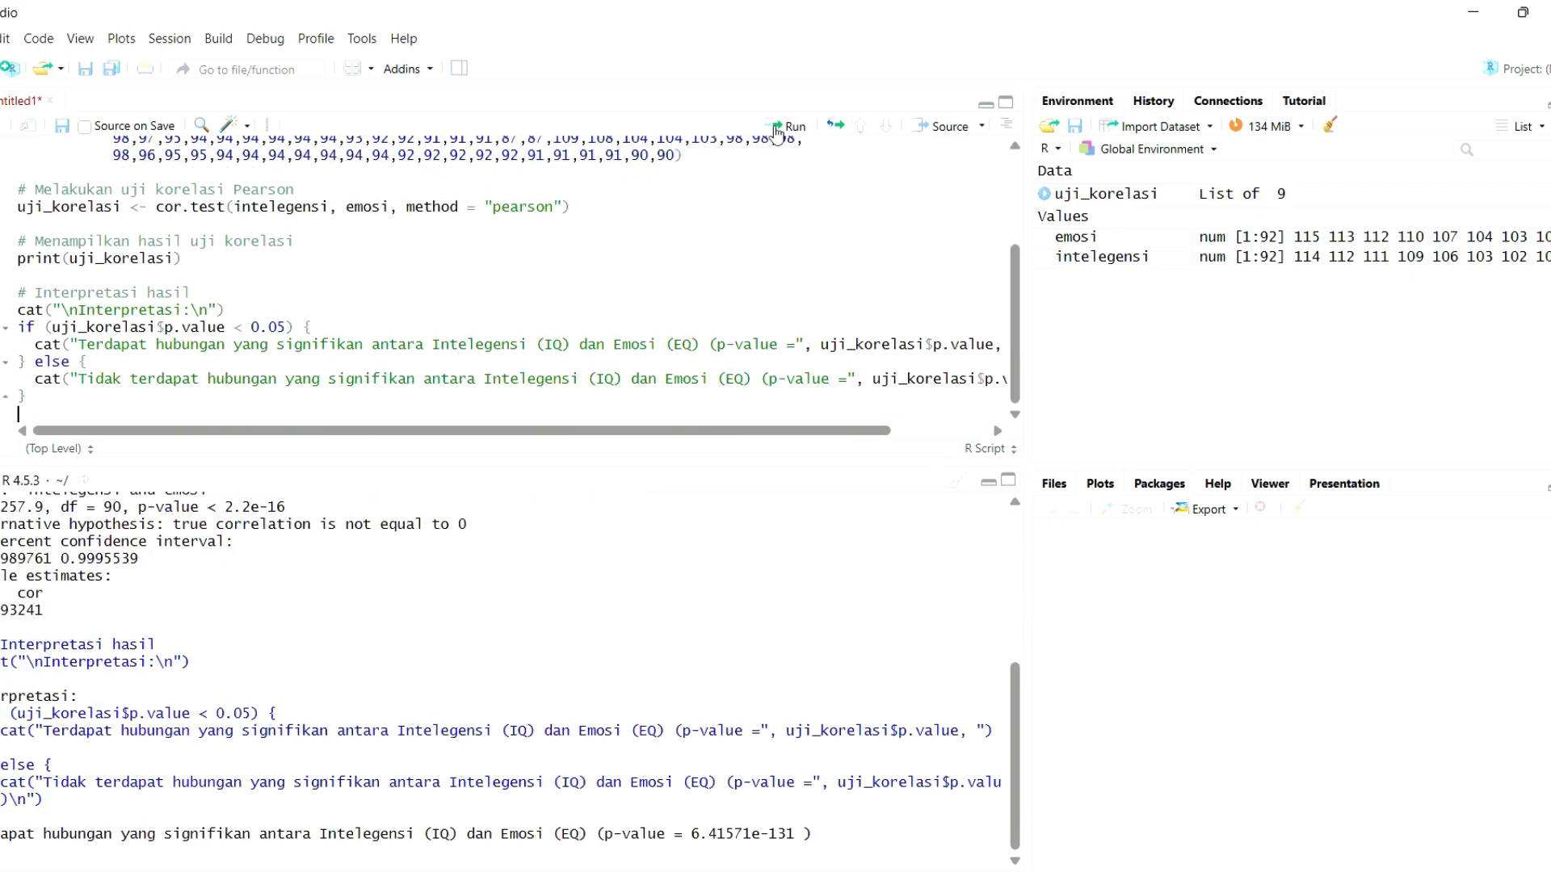
click(777, 131)
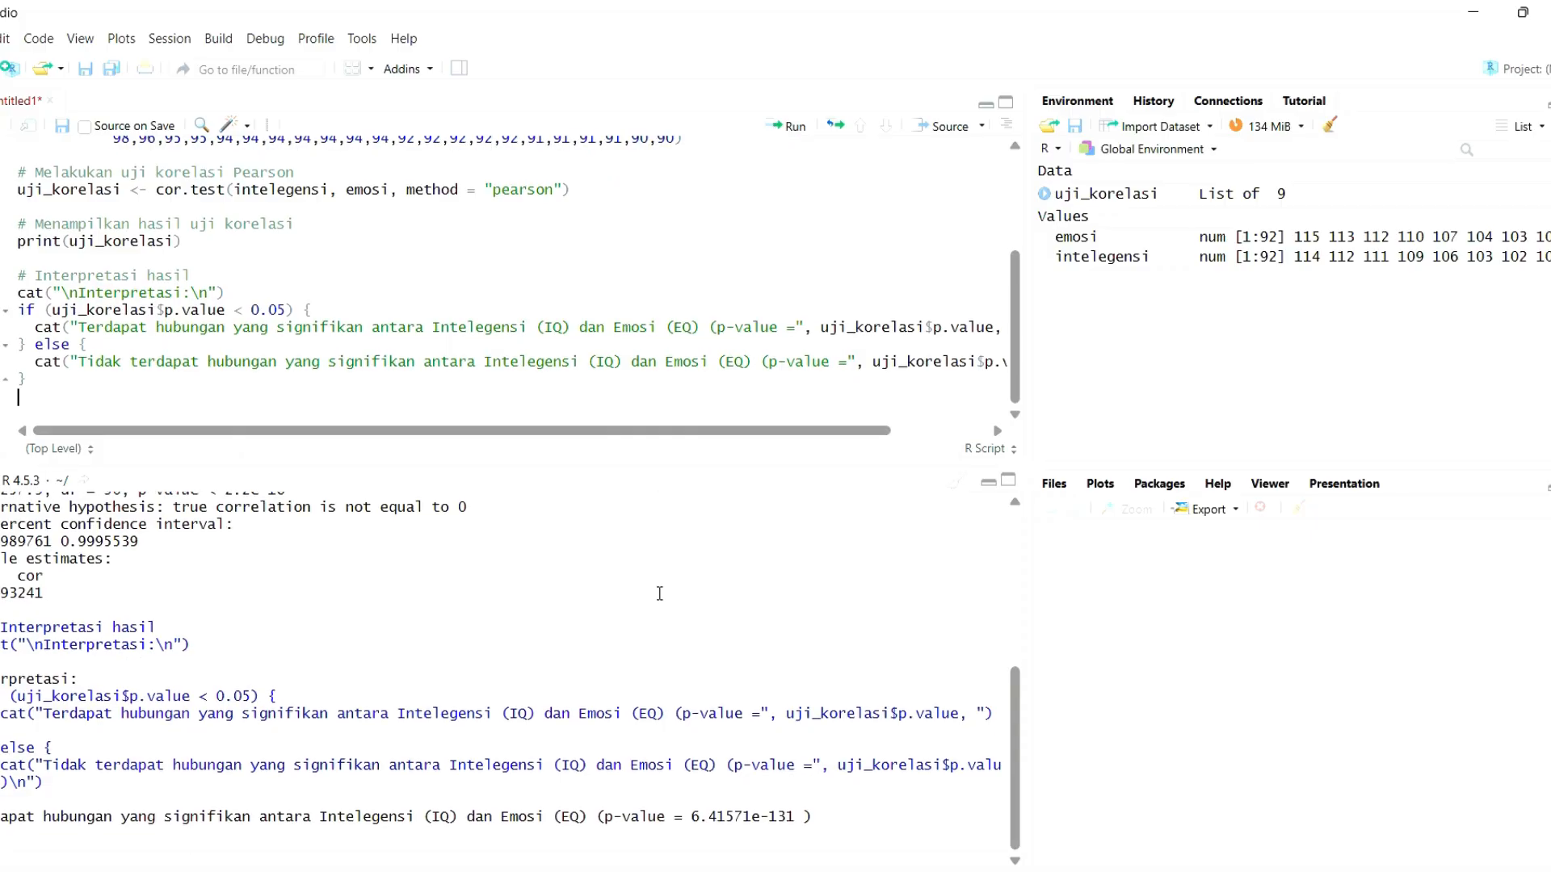
Expand the console to full height over the script and examine the cor estimate in the Pearson test output
click(853, 816)
drag(220, 822, 1, 490)
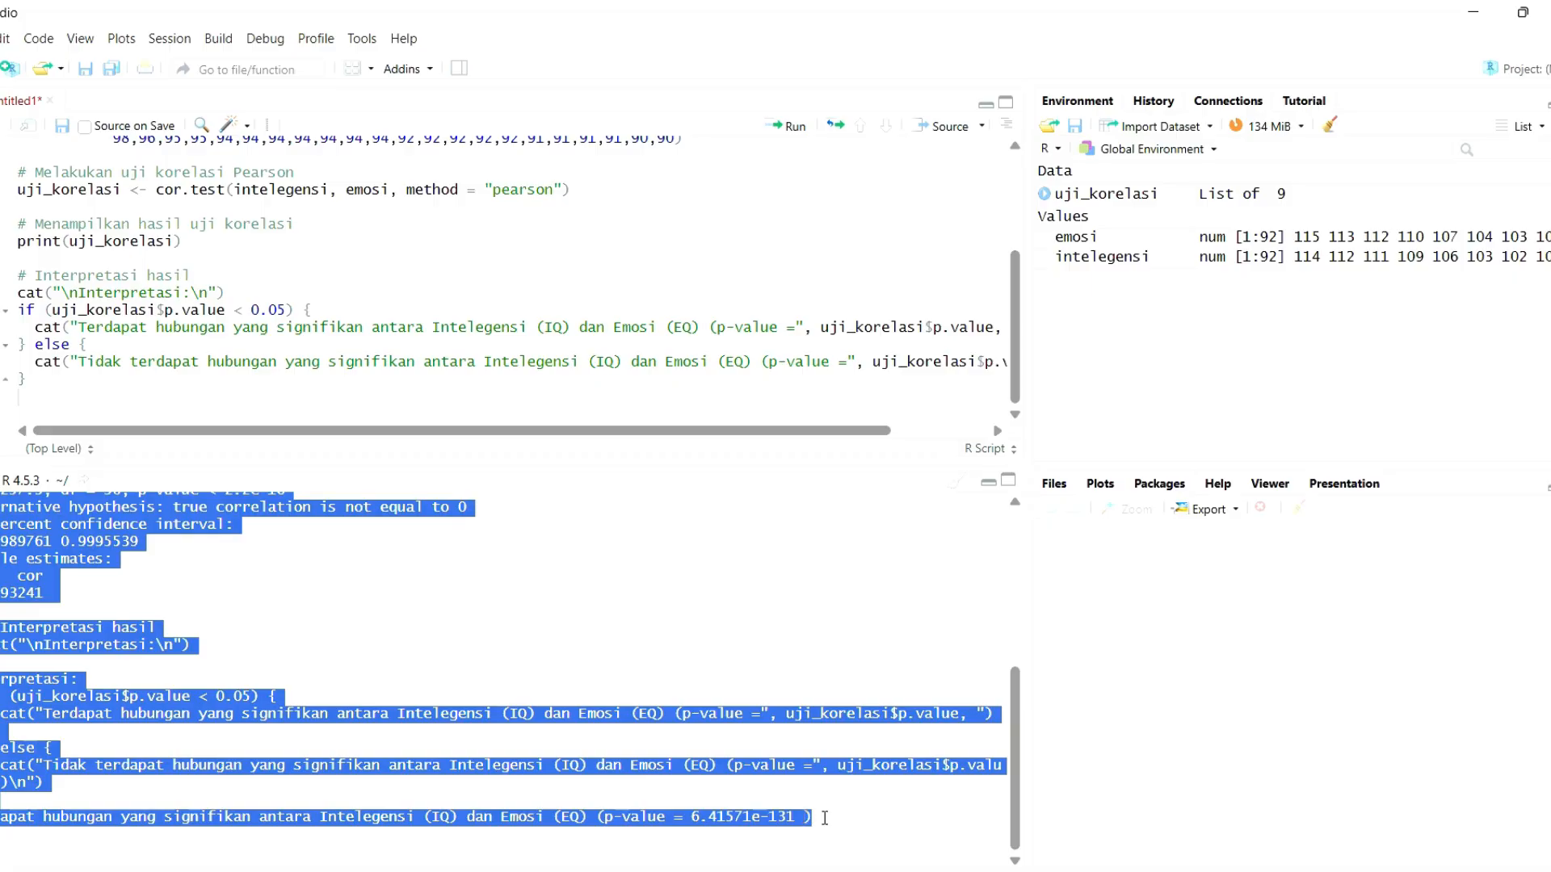
click(718, 755)
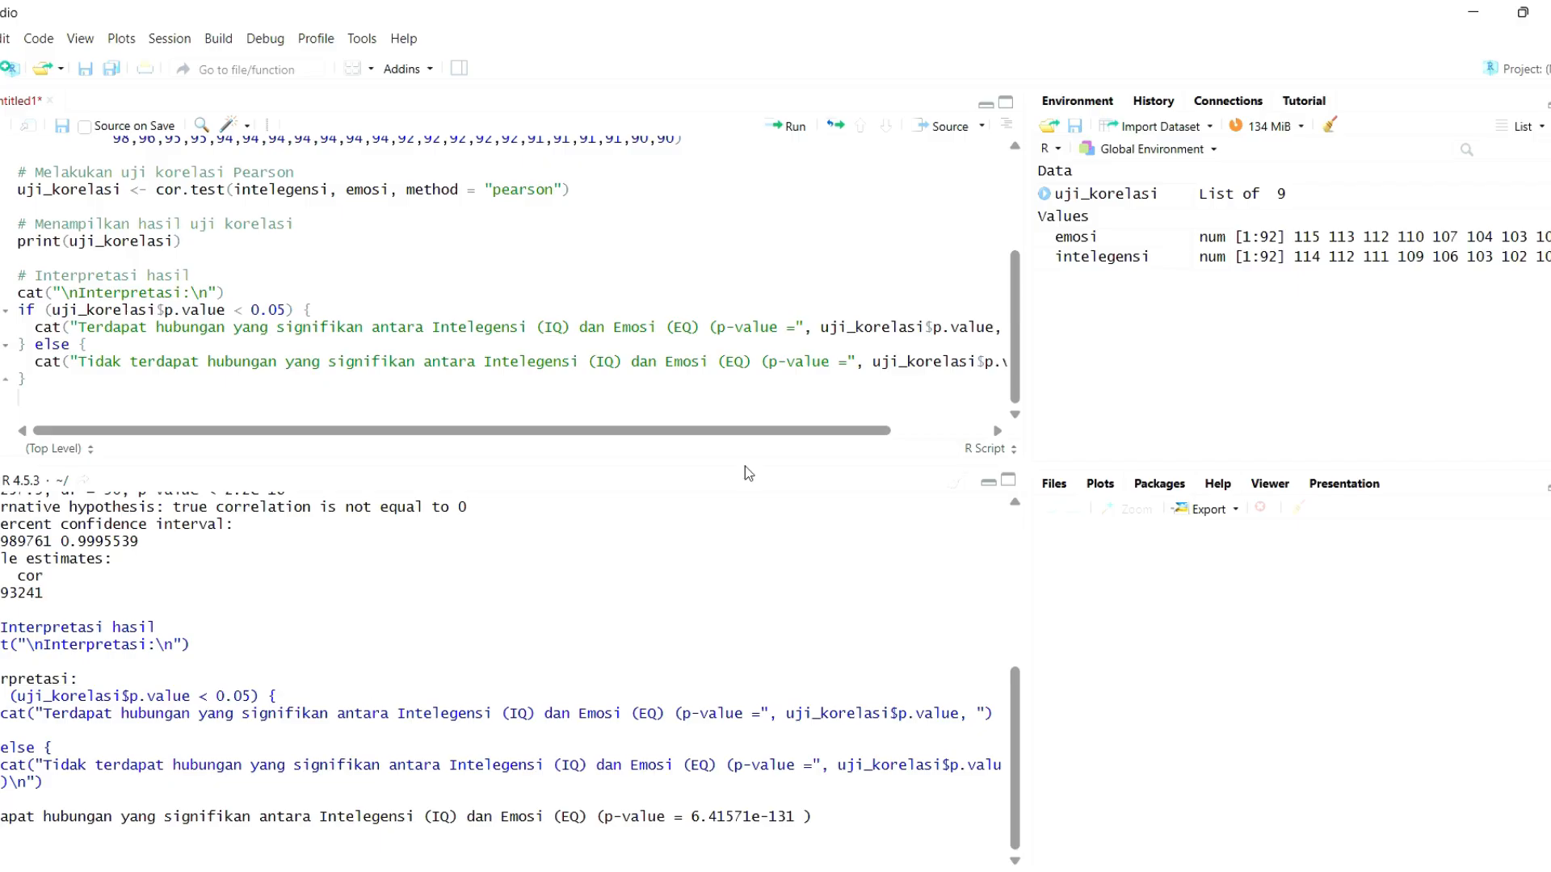
drag(728, 458, 727, 129)
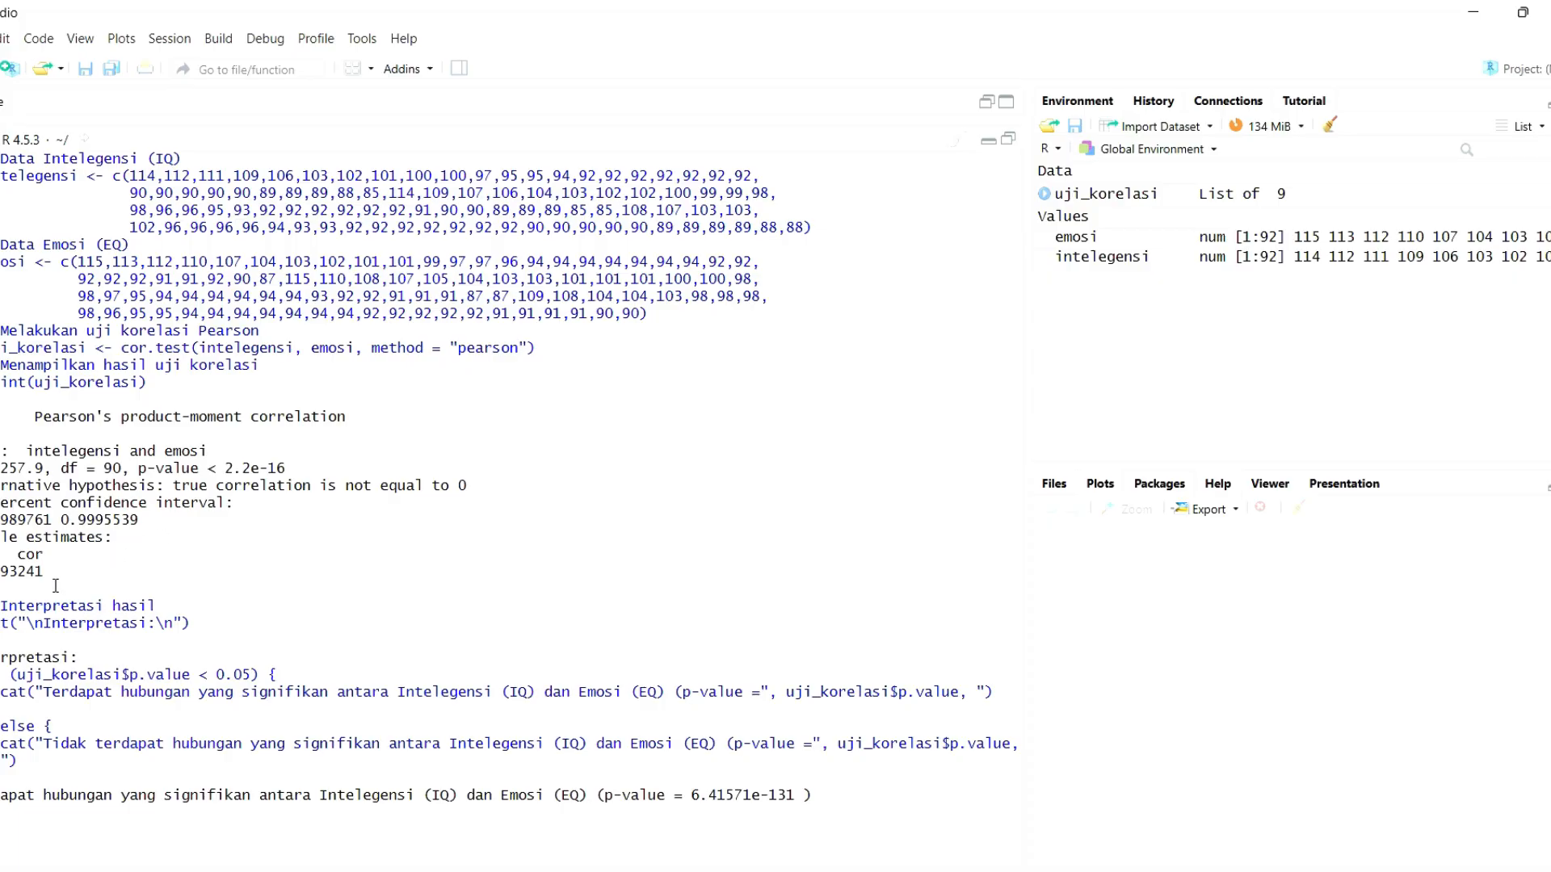
drag(51, 574, 7, 559)
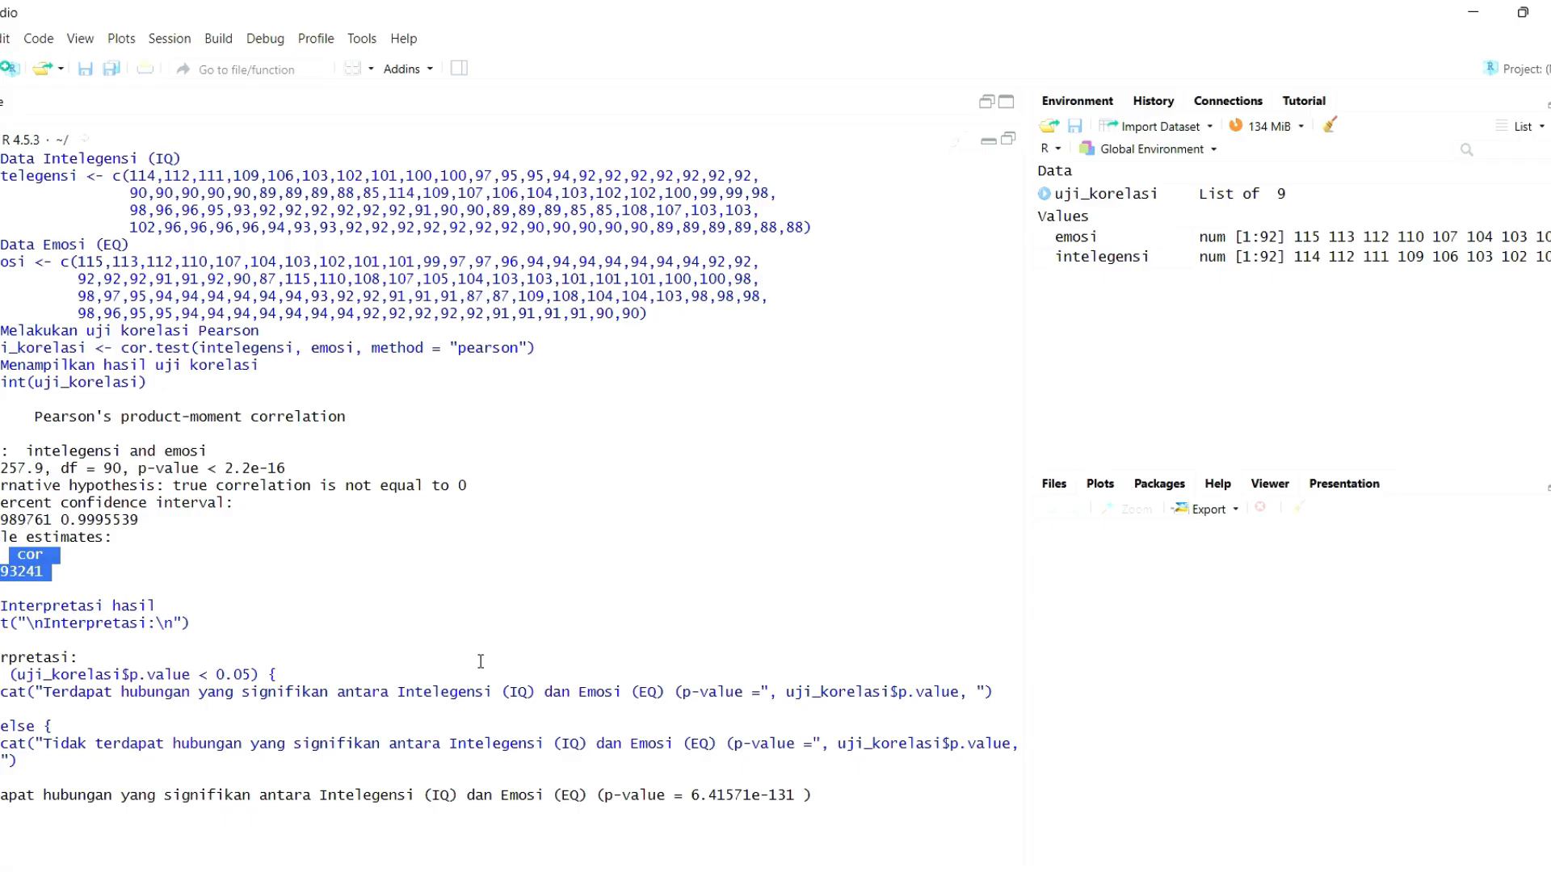
click(391, 532)
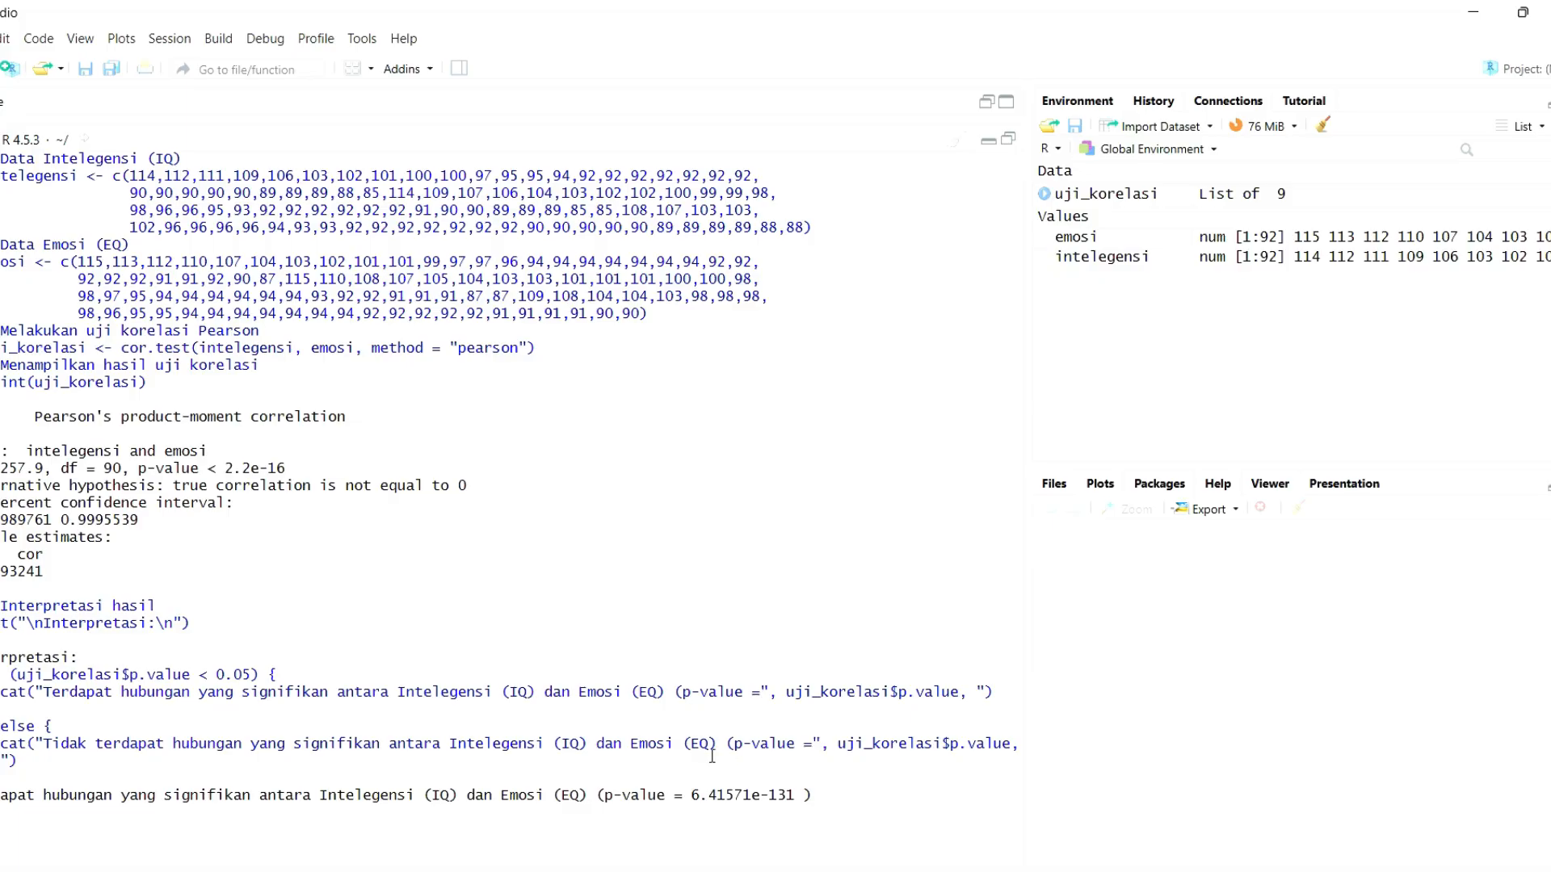
Examine the p-value and the conclusion about Intelegensi (IQ) and Emosi (EQ) in the last line of the interpretation output
drag(825, 799, 597, 790)
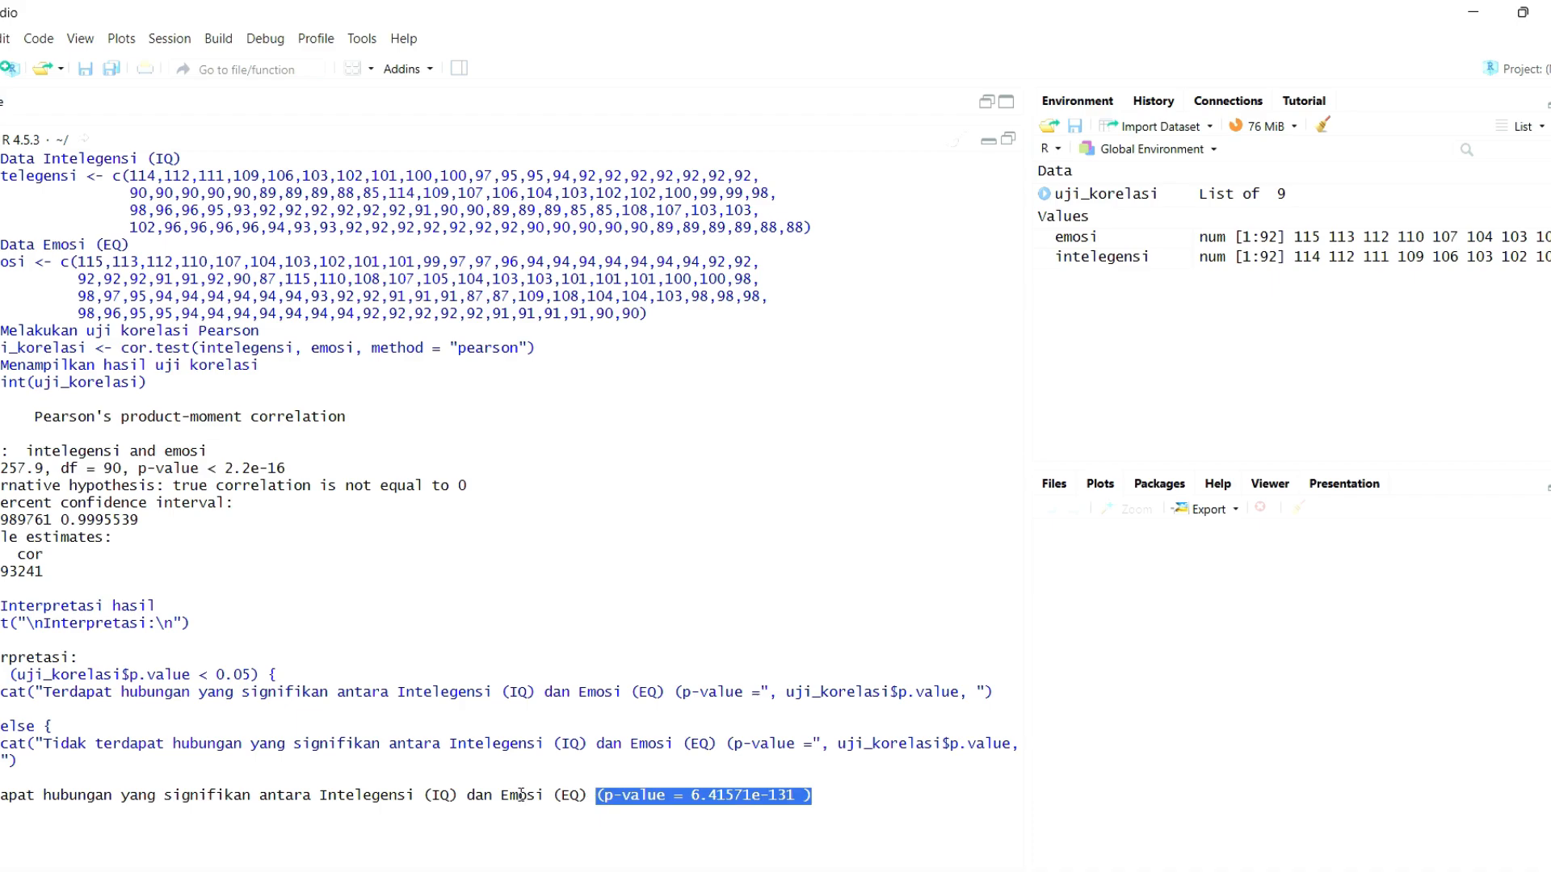
click(592, 793)
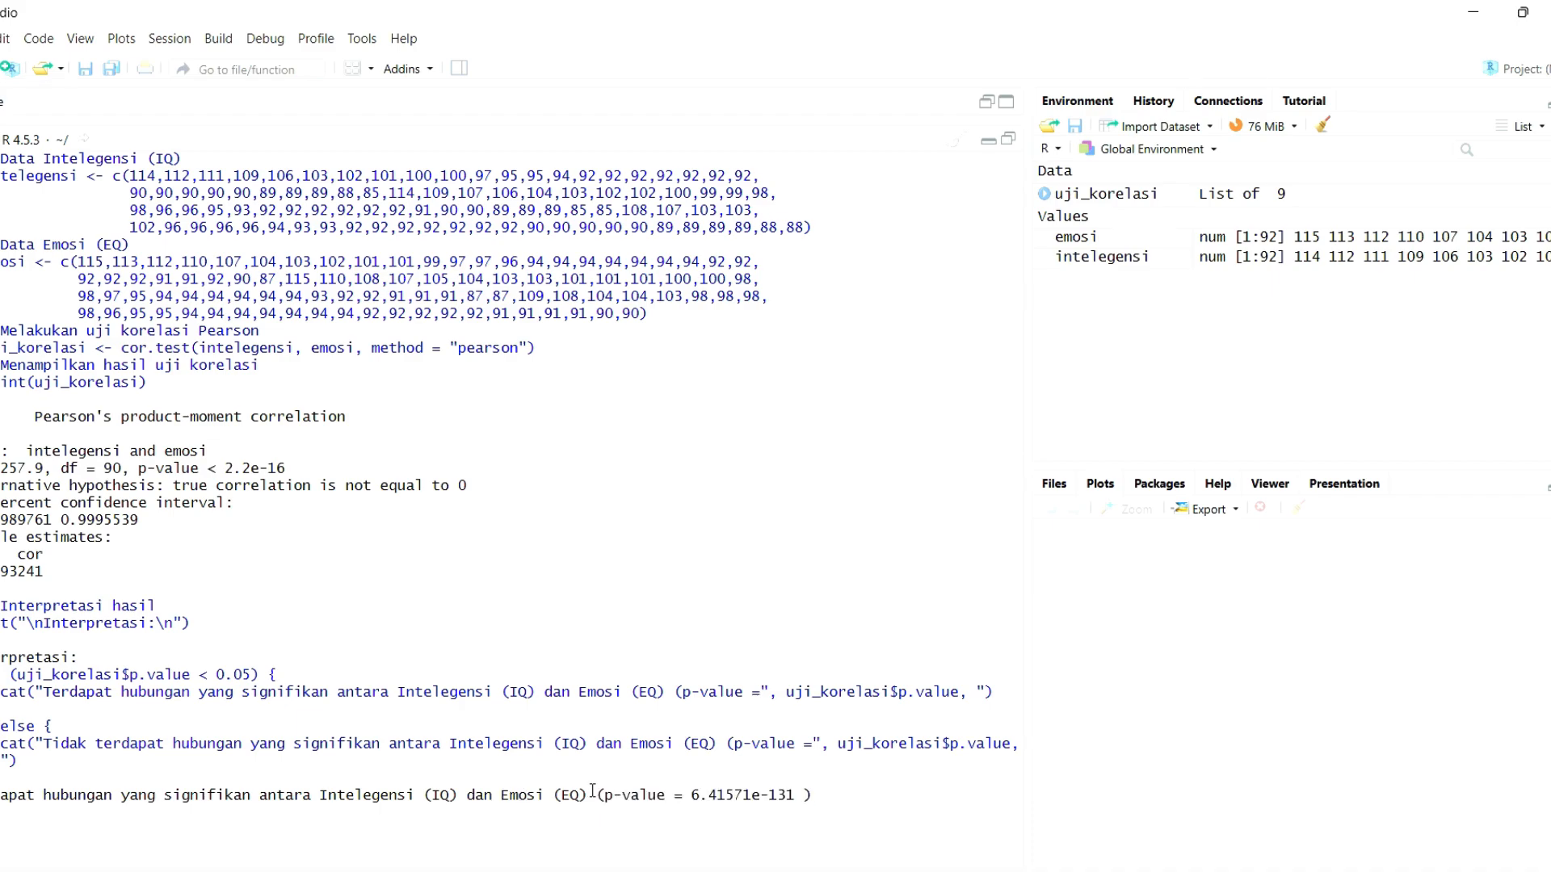
drag(592, 793, 2, 792)
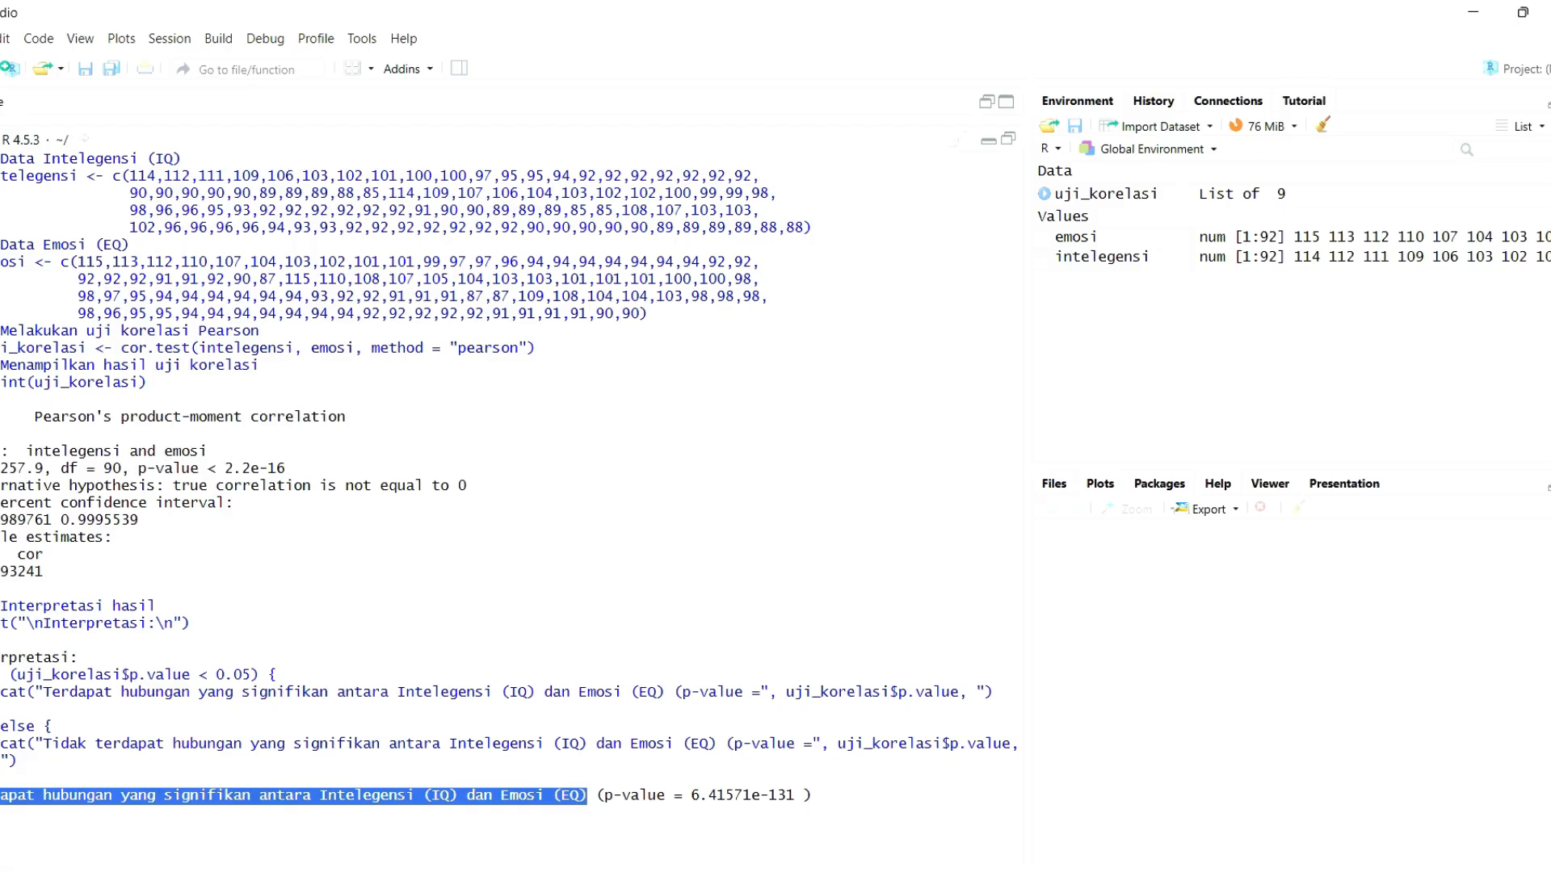
click(759, 474)
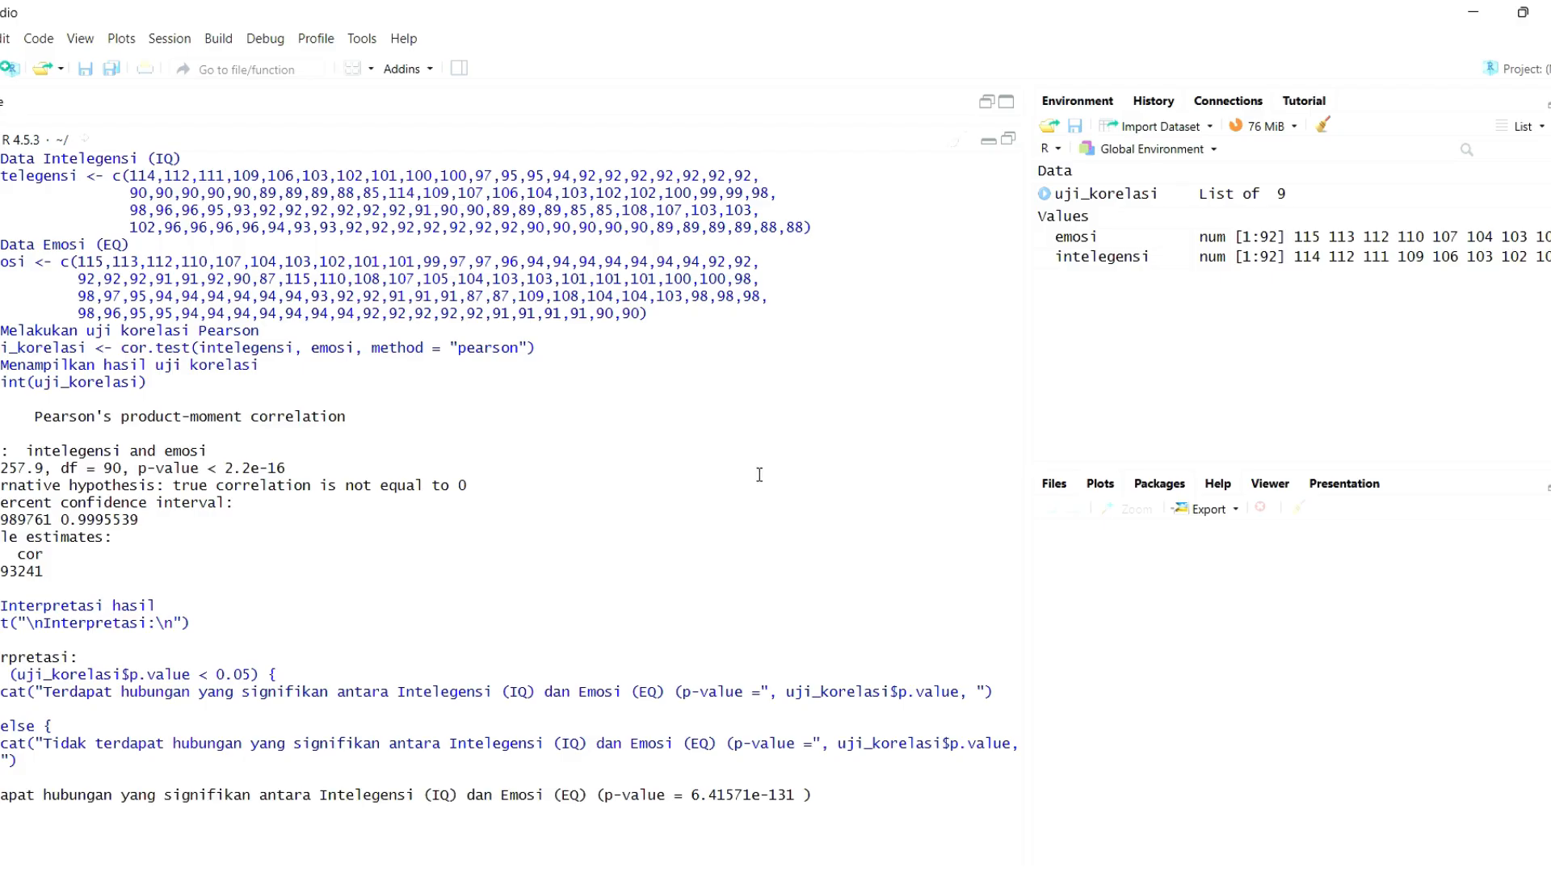